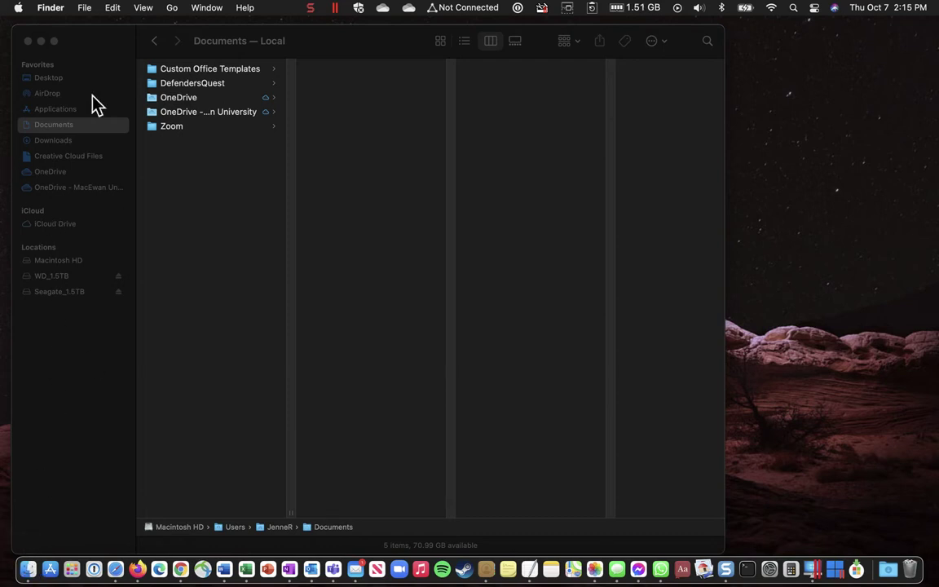
Close the Documents window and open a new Finder window on OneDrive - MacEwan University.
{"action": "left_click", "coordinate": [28, 573]}
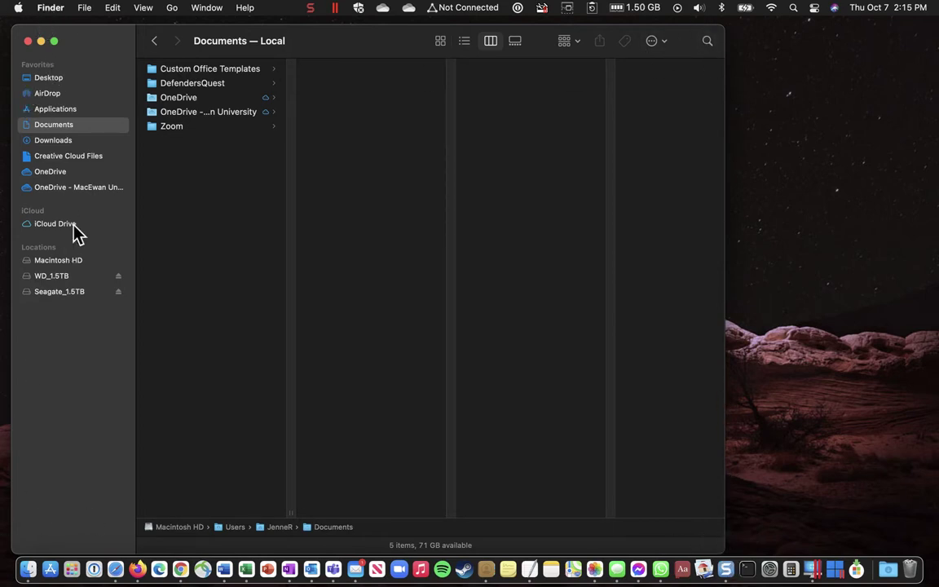
{"action": "left_click", "coordinate": [28, 41]}
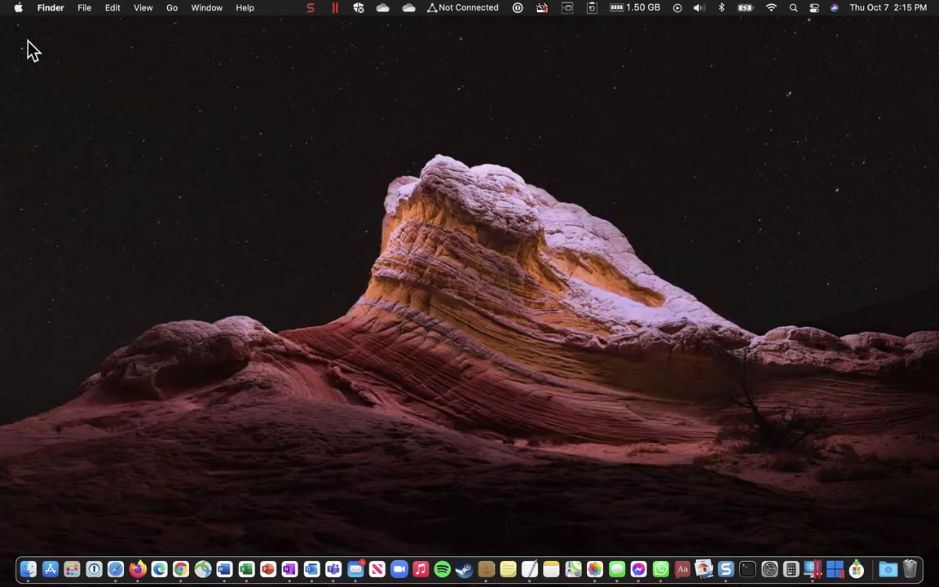
{"action": "left_click", "coordinate": [28, 567]}
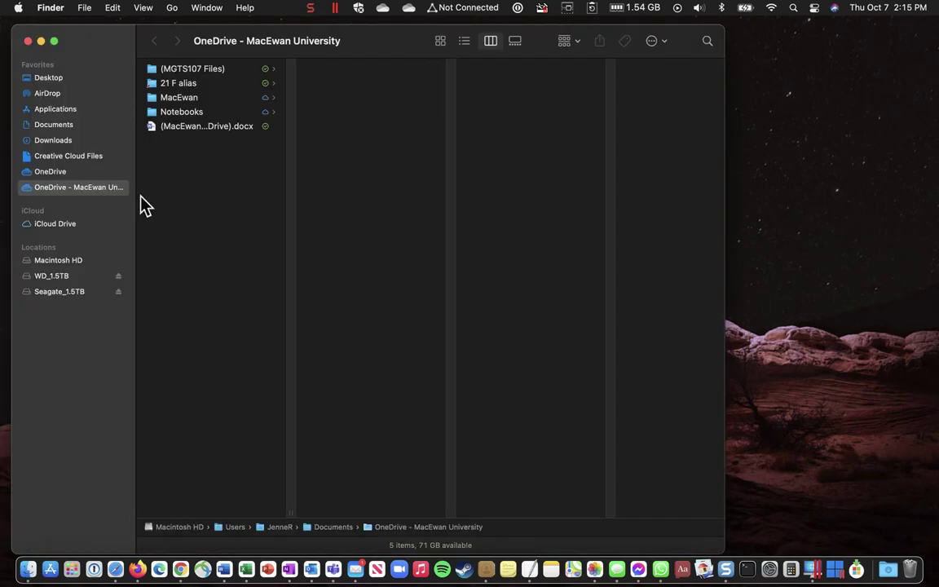
{"action": "left_click", "coordinate": [85, 8]}
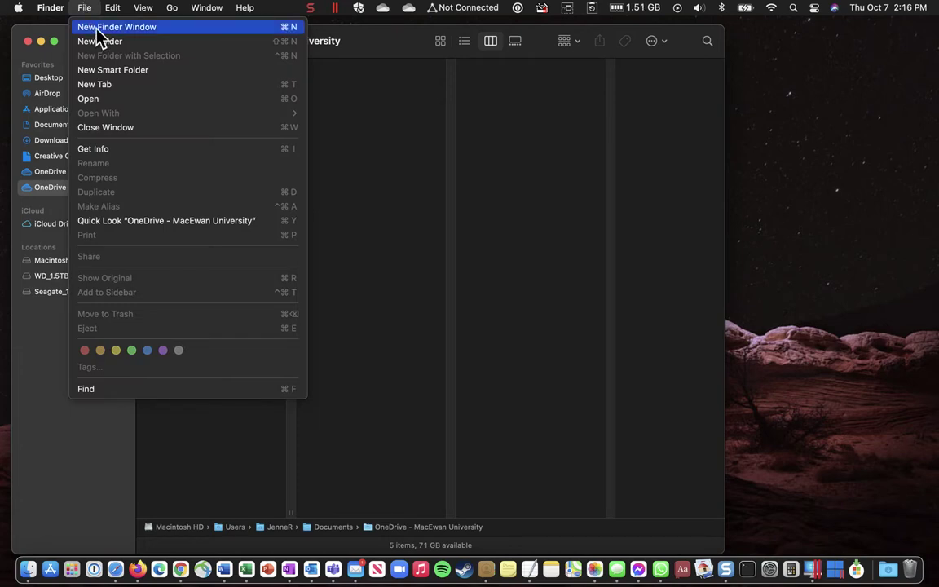
{"action": "left_click", "coordinate": [85, 8]}
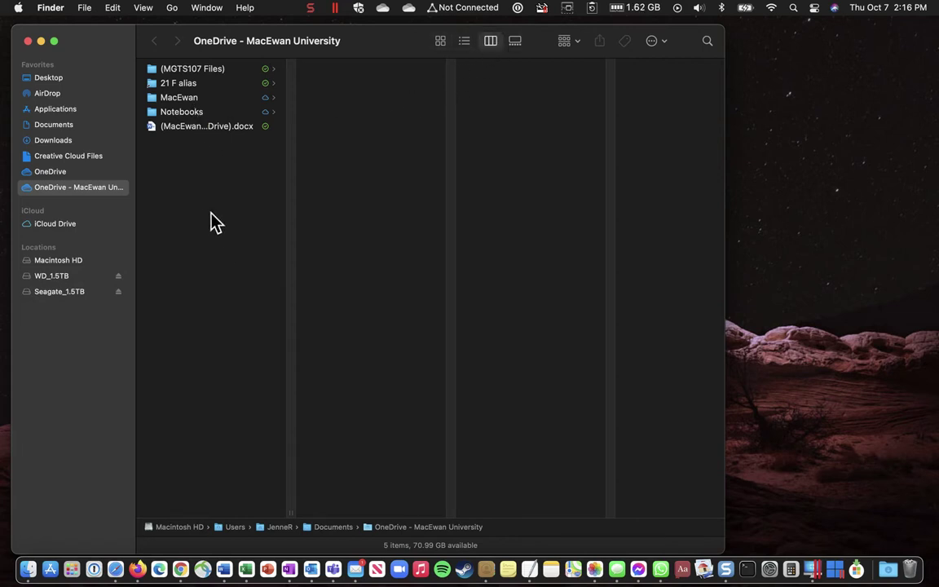
Browse into MacEwan > MGTS107, trying list view and returning to column view.
{"action": "left_click", "coordinate": [179, 98]}
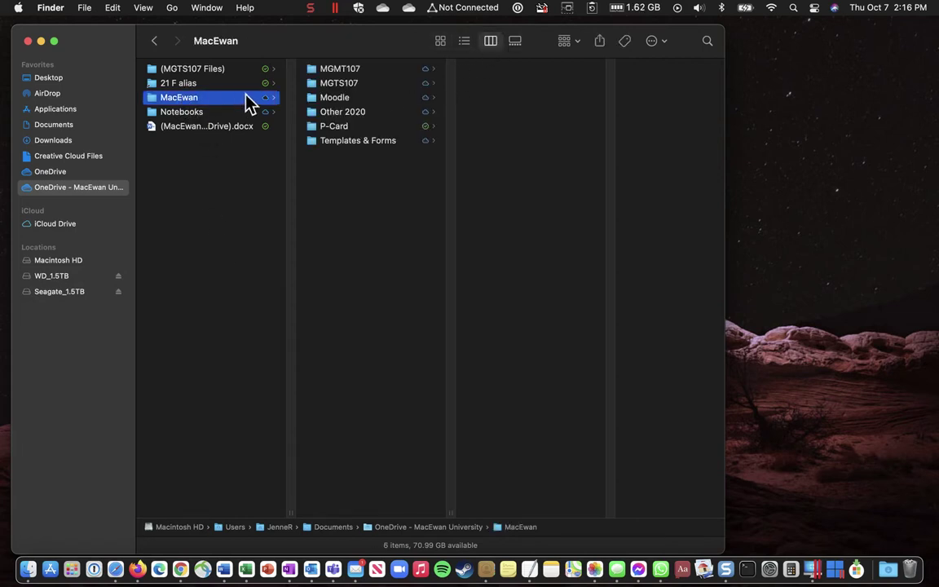
{"action": "left_click", "coordinate": [350, 85]}
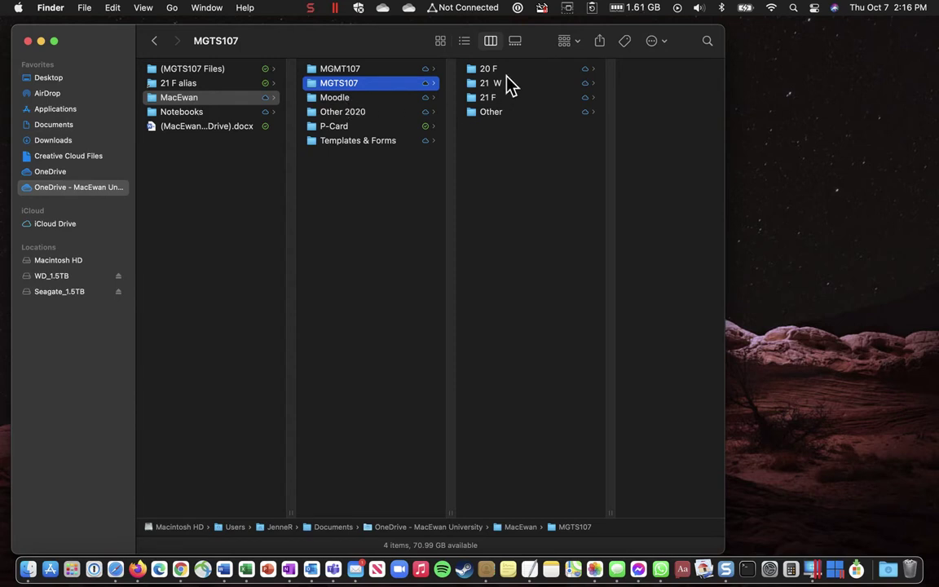
{"action": "left_click", "coordinate": [464, 41]}
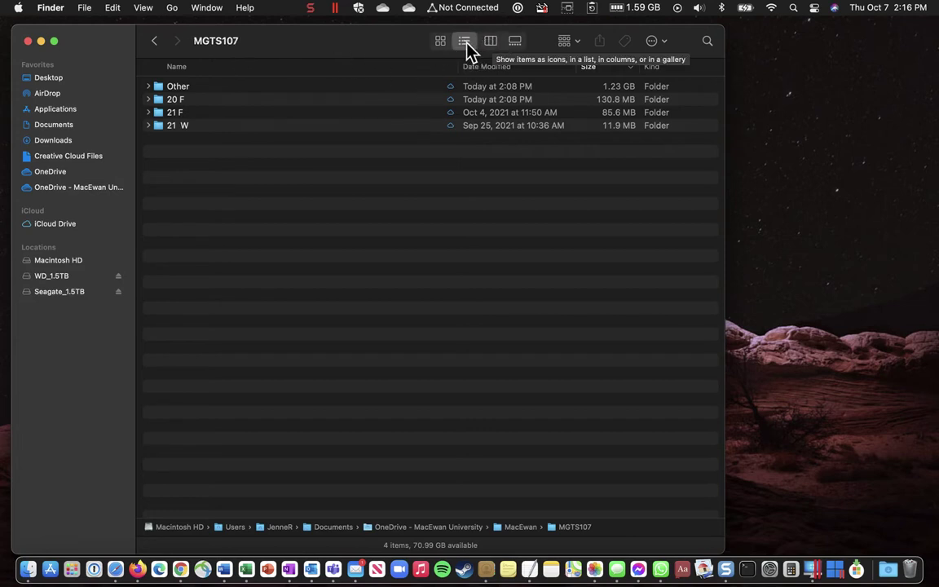
{"action": "left_click", "coordinate": [490, 45]}
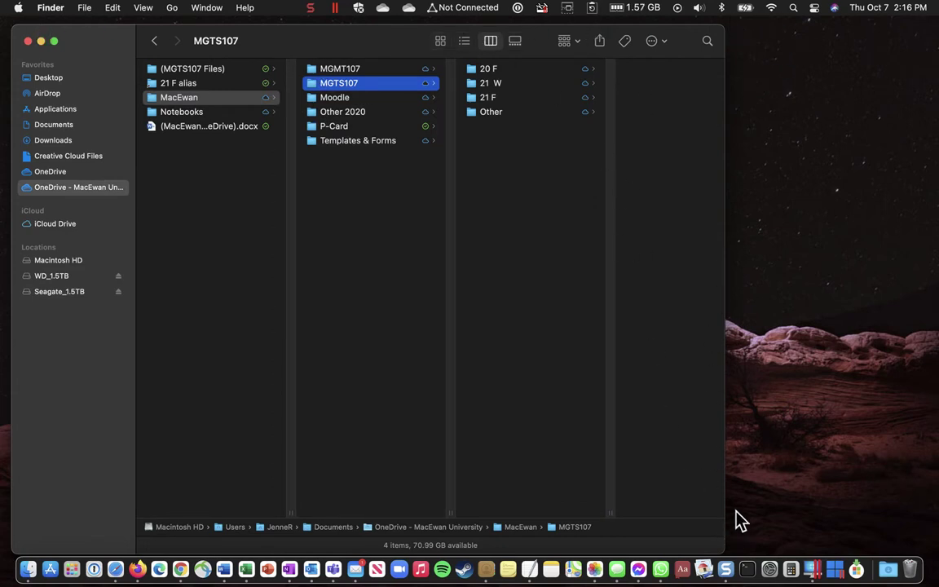
Resize the window narrower and taller on the left side, then show the local Documents folder.
{"action": "left_click_drag", "start_coordinate": [723, 349], "coordinate": [591, 447]}
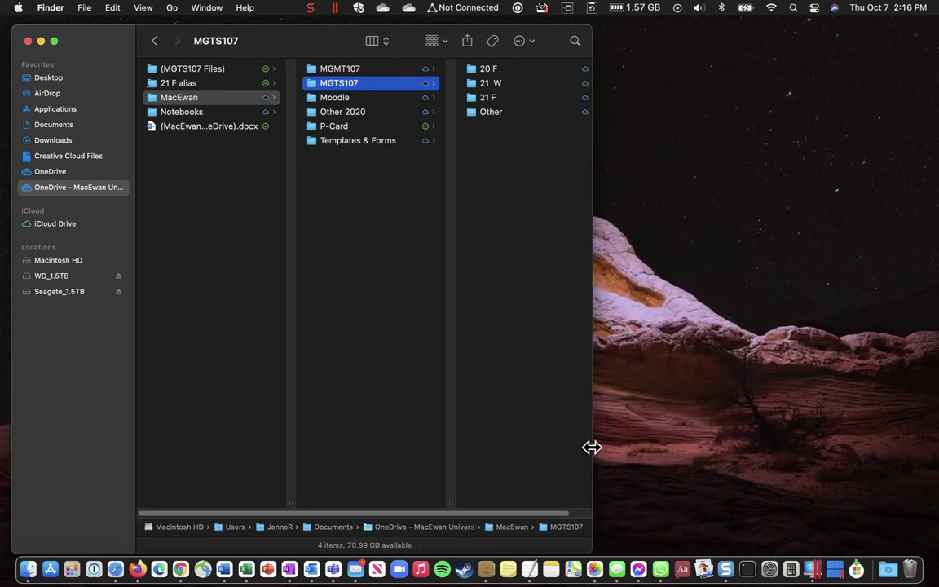
{"action": "left_click_drag", "start_coordinate": [591, 550], "coordinate": [527, 472]}
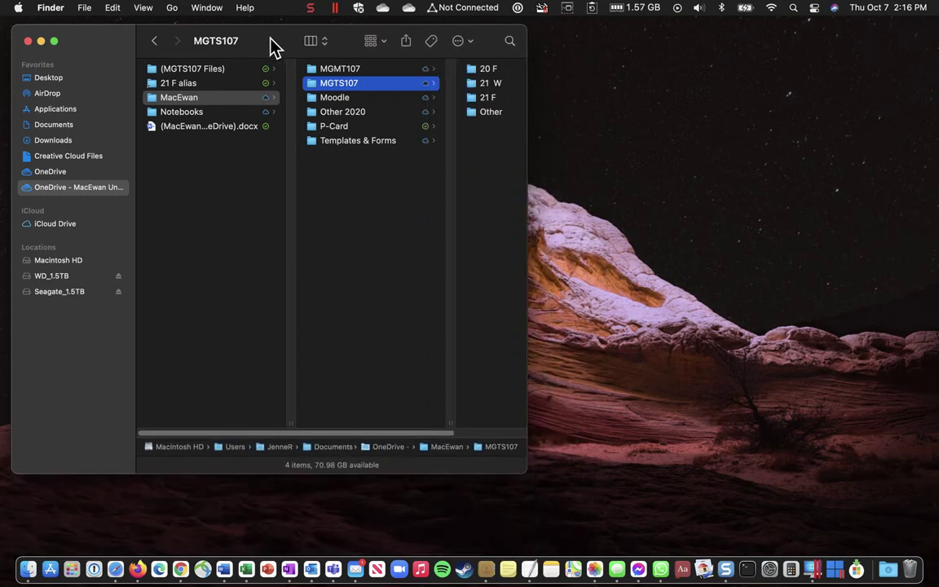
{"action": "mouse_move", "coordinate": [272, 34]}
{"action": "left_mouse_down"}
{"action": "mouse_move", "coordinate": [305, 78]}
{"action": "mouse_move", "coordinate": [487, 67]}
{"action": "mouse_move", "coordinate": [256, 48]}
{"action": "mouse_move", "coordinate": [298, 35]}
{"action": "mouse_move", "coordinate": [424, 36]}
{"action": "mouse_move", "coordinate": [267, 35]}
{"action": "left_mouse_up"}
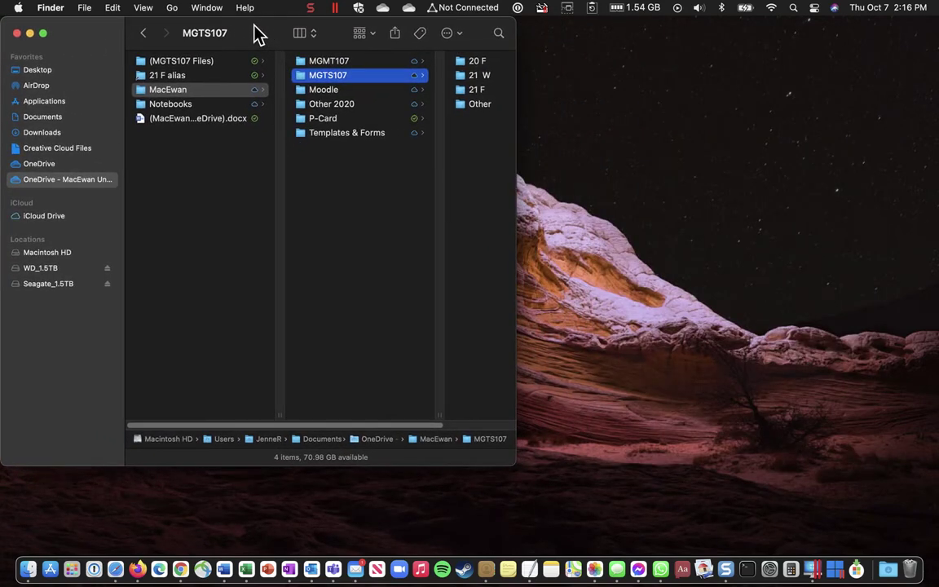
{"action": "left_click_drag", "start_coordinate": [511, 463], "coordinate": [510, 562]}
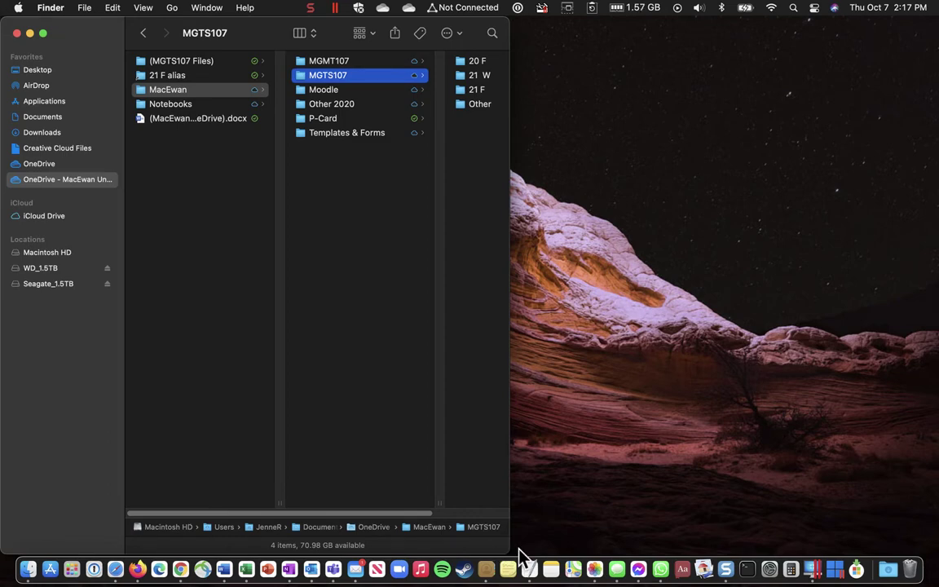
{"action": "left_click", "coordinate": [43, 121]}
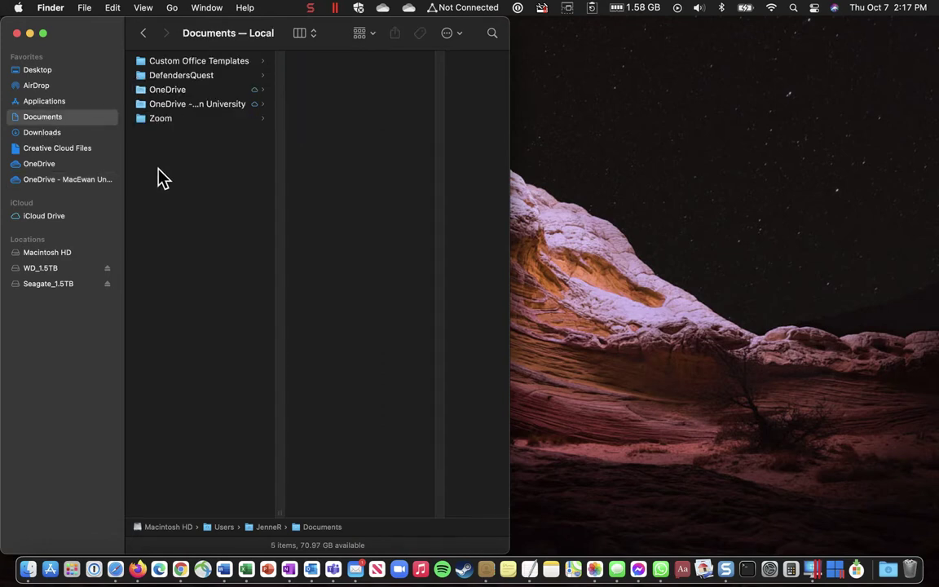
Create a new folder named 'MacEwan' in the local Documents folder.
{"action": "left_click", "coordinate": [86, 8]}
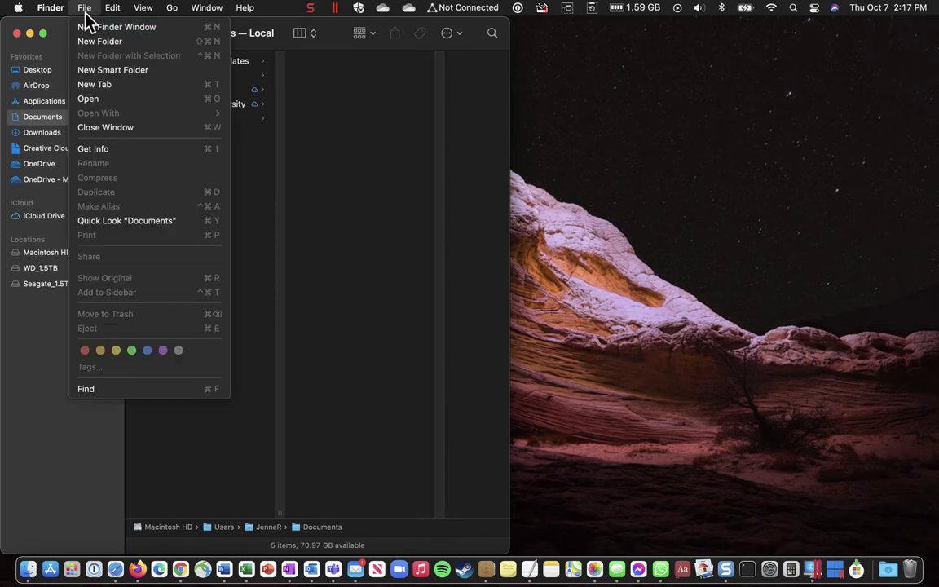
{"action": "left_click", "coordinate": [88, 9]}
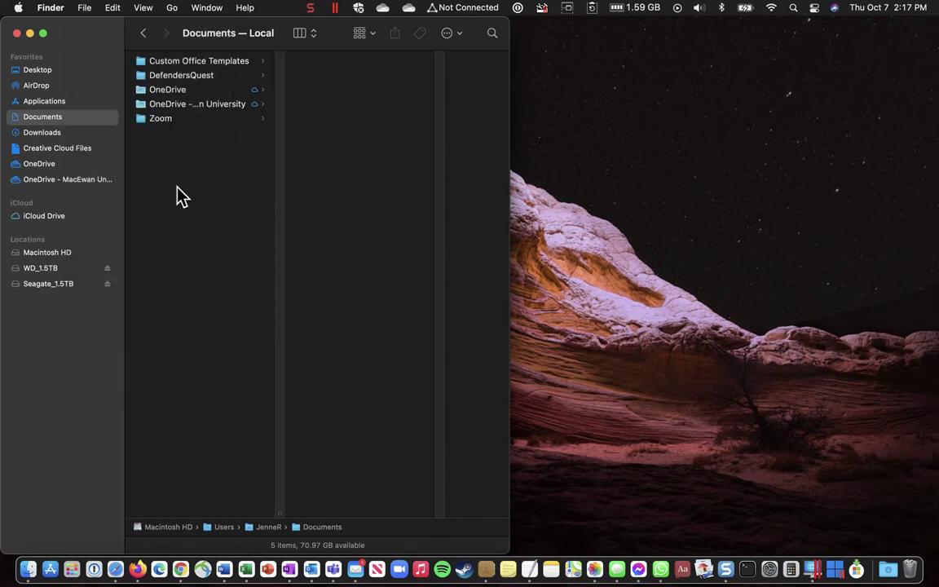
{"action": "right_click", "coordinate": [187, 187]}
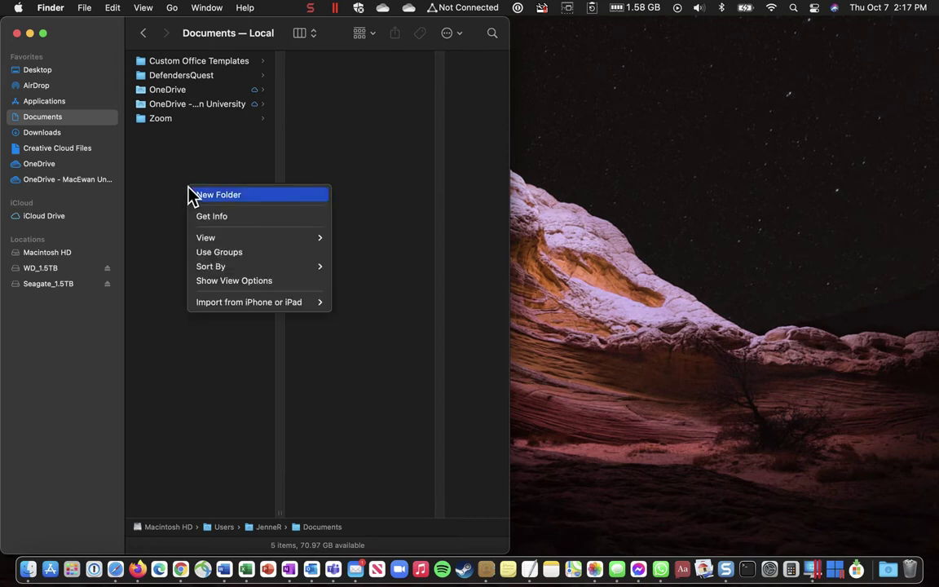
{"action": "left_click", "coordinate": [207, 193]}
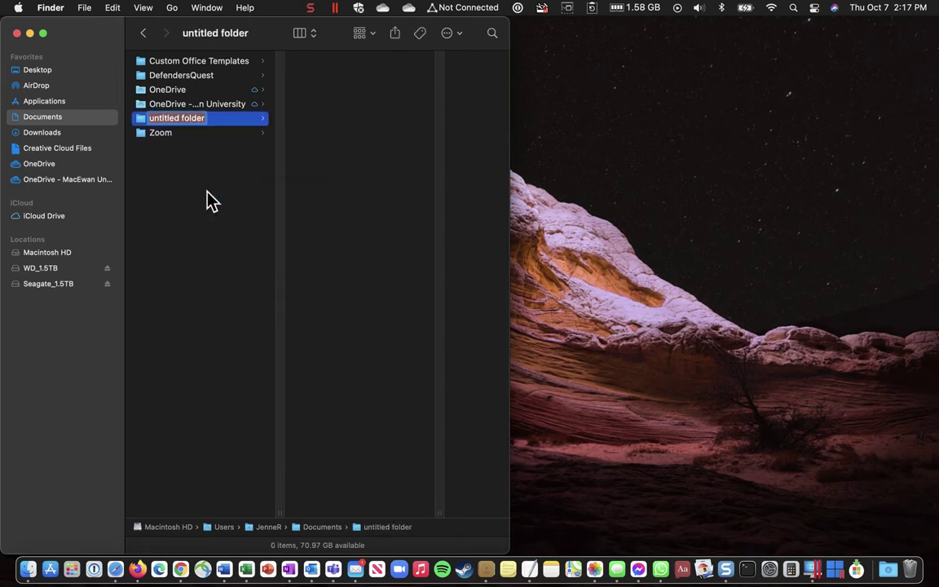
{"action": "type", "text": "M"}
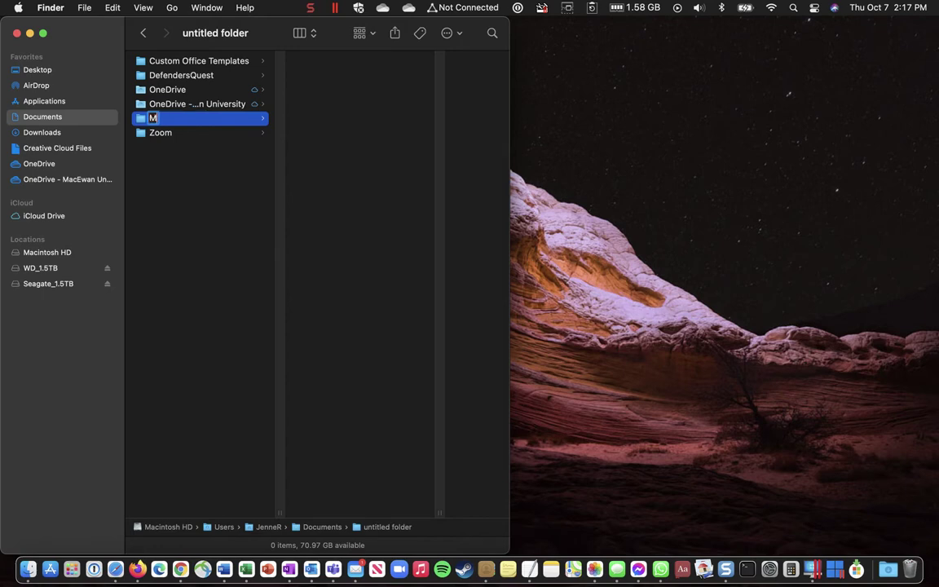
{"action": "type", "text": "acEwan"}
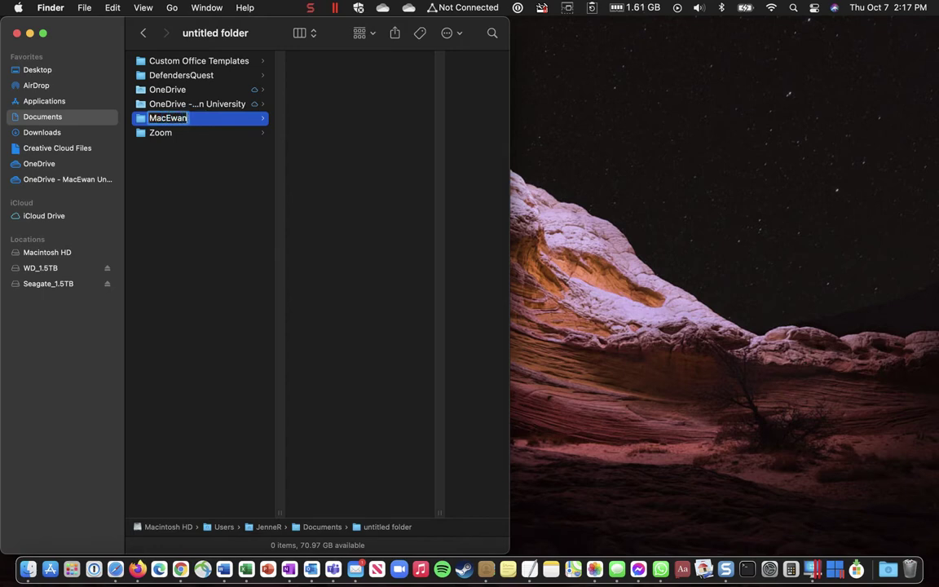
{"action": "key", "text": "Return"}
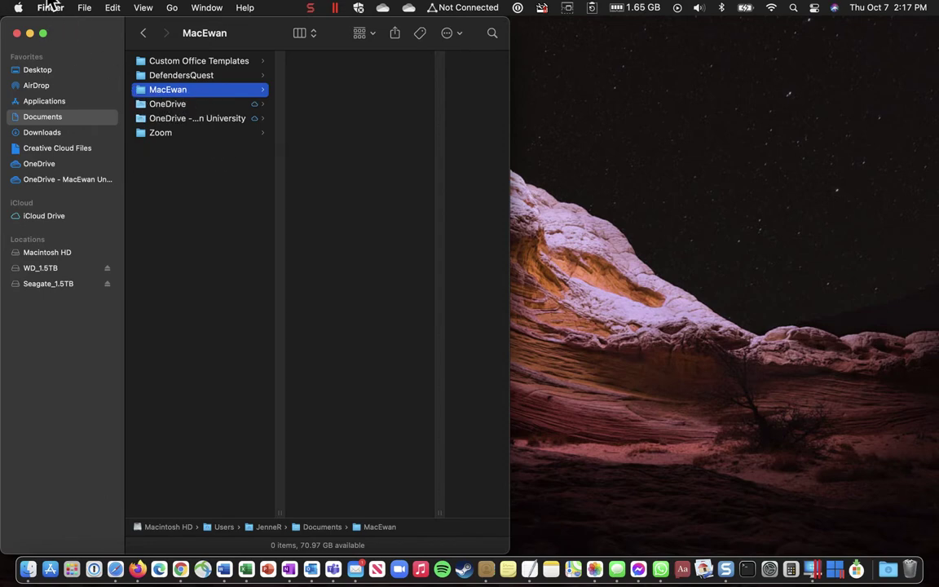
Create a 'Business Computing' folder inside MacEwan, widening the window to fit.
{"action": "left_click", "coordinate": [84, 8]}
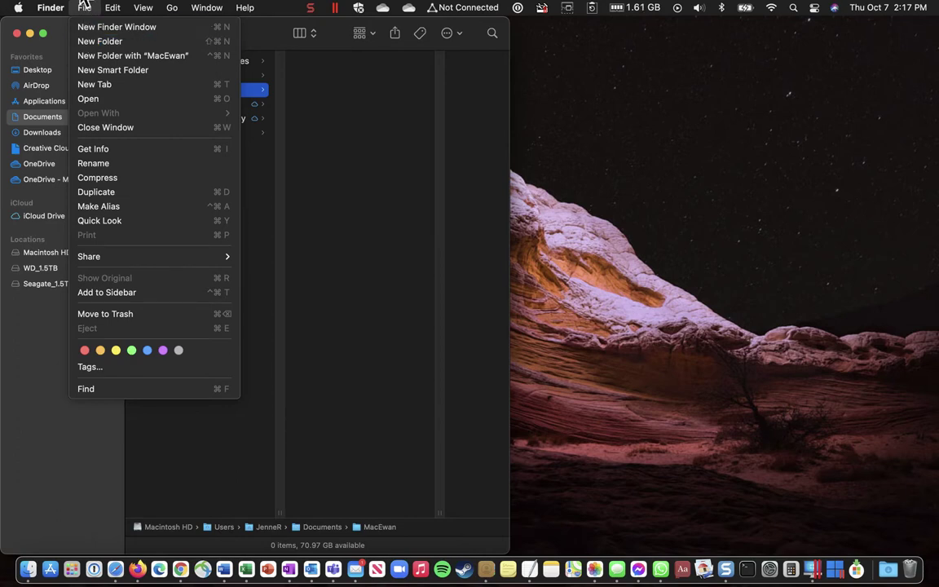
{"action": "left_click", "coordinate": [81, 41]}
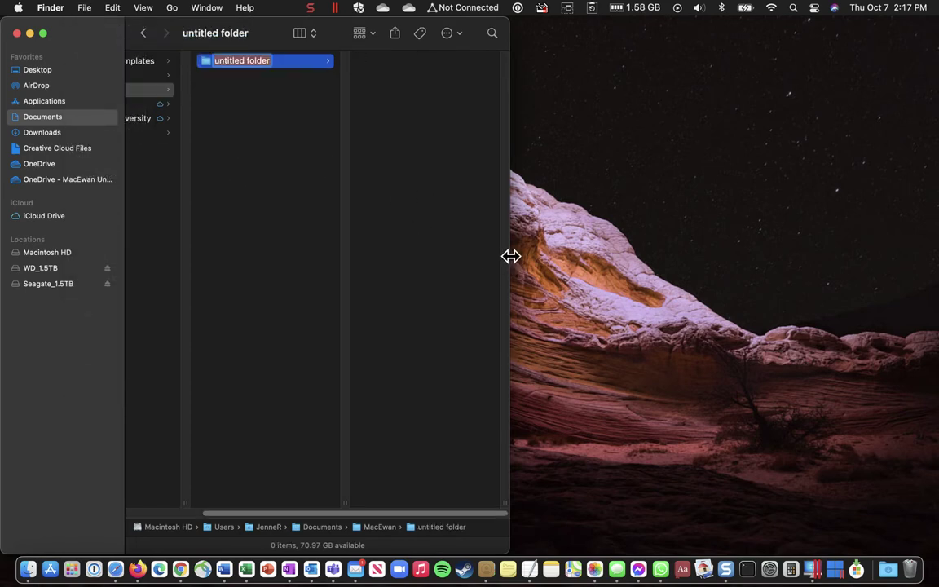
{"action": "left_click_drag", "start_coordinate": [509, 256], "coordinate": [685, 254]}
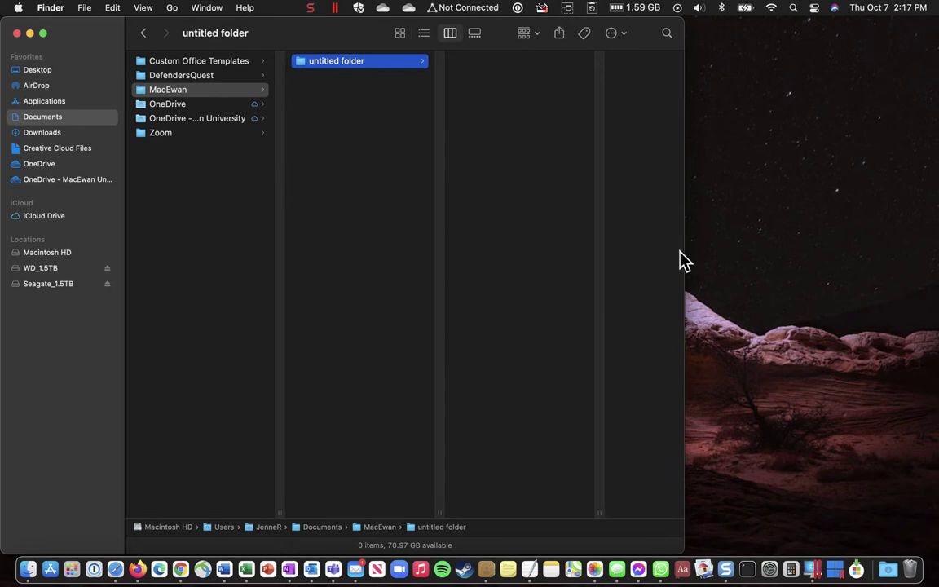
{"action": "left_click", "coordinate": [342, 62]}
{"action": "type", "text": "Business C"}
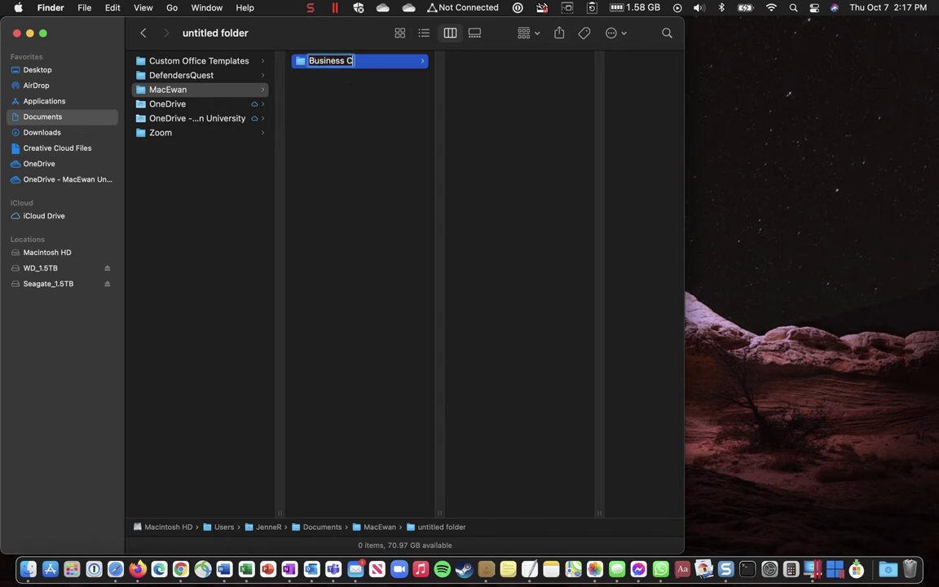
{"action": "type", "text": "omputing"}
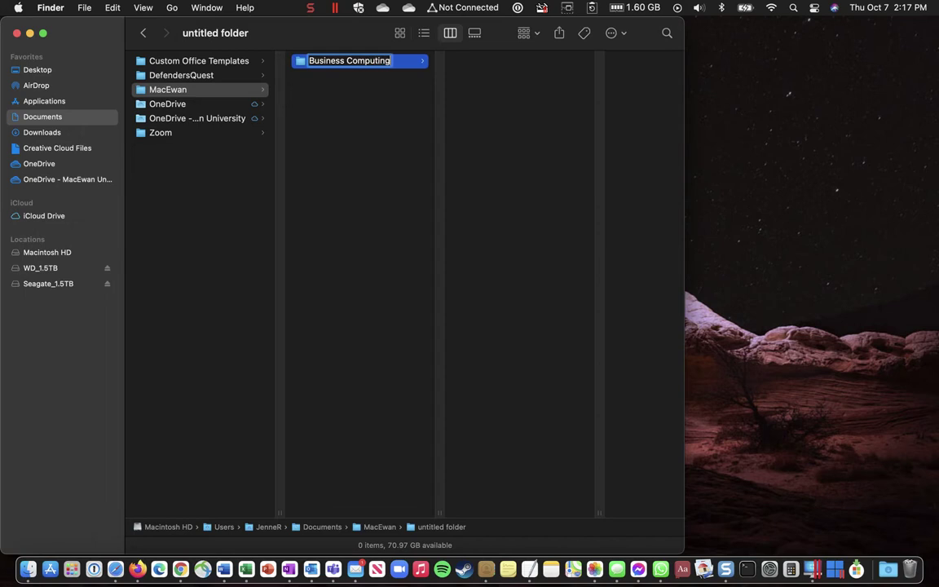
{"action": "key", "text": "Return"}
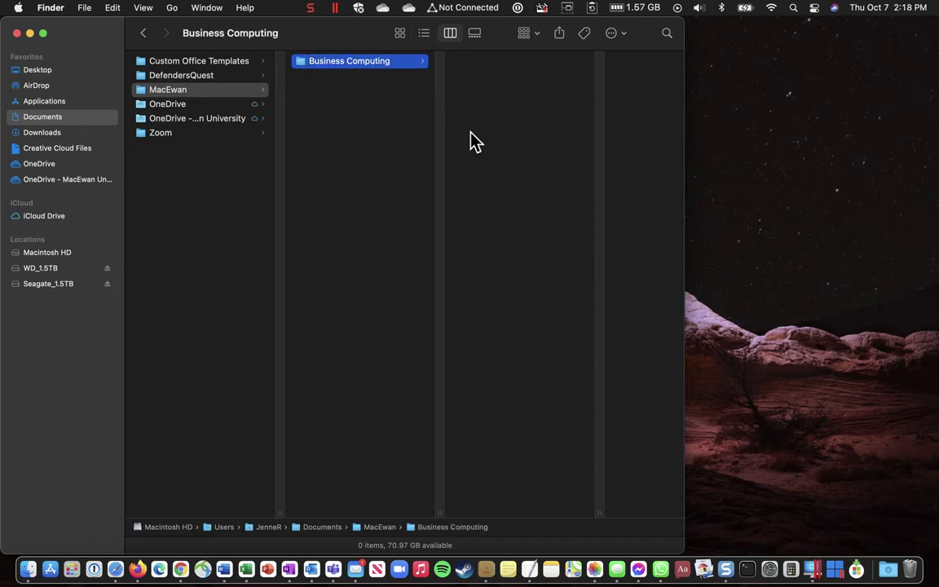
Create an 'Assignments' folder inside Business Computing.
{"action": "right_click", "coordinate": [471, 132]}
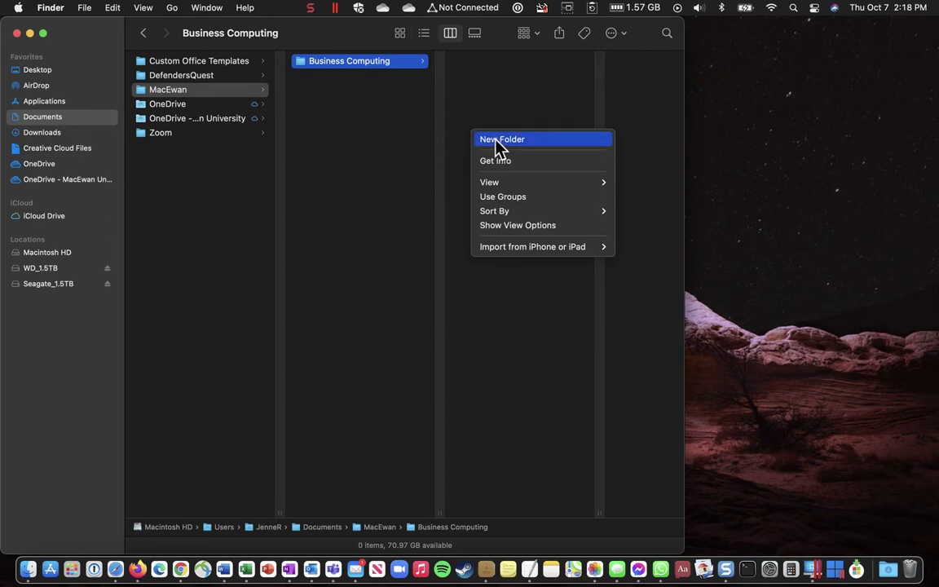
{"action": "left_click", "coordinate": [495, 140]}
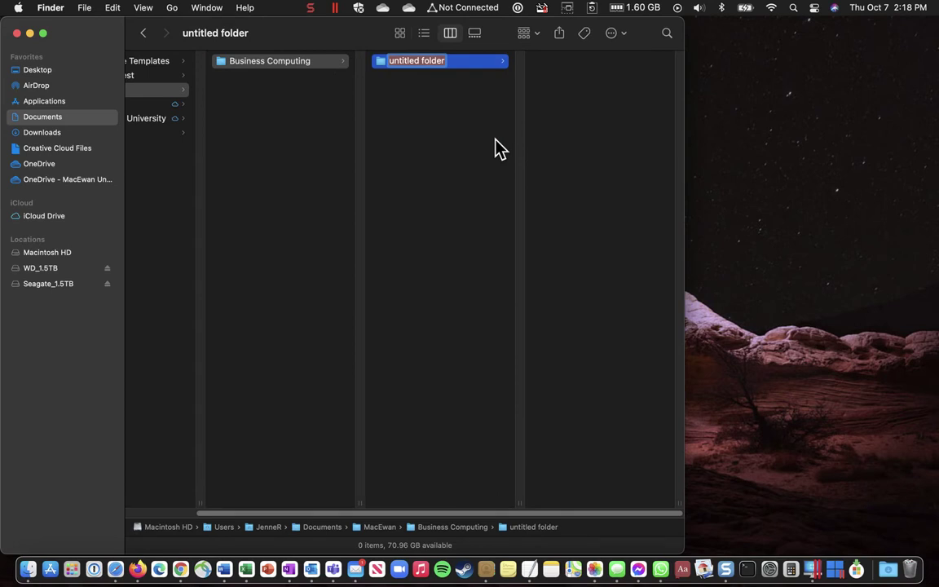
{"action": "type", "text": "Assig"}
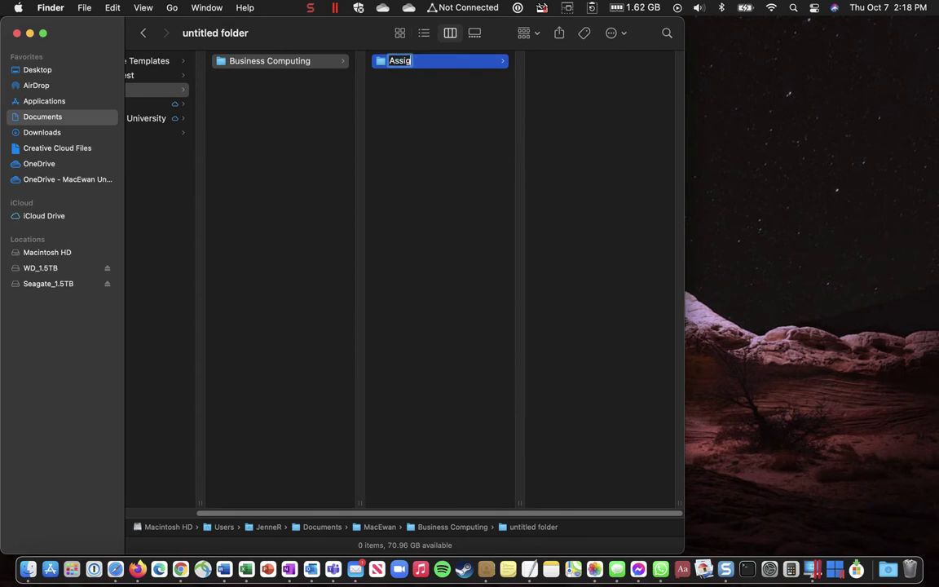
{"action": "type", "text": "nments"}
{"action": "key", "text": "Return"}
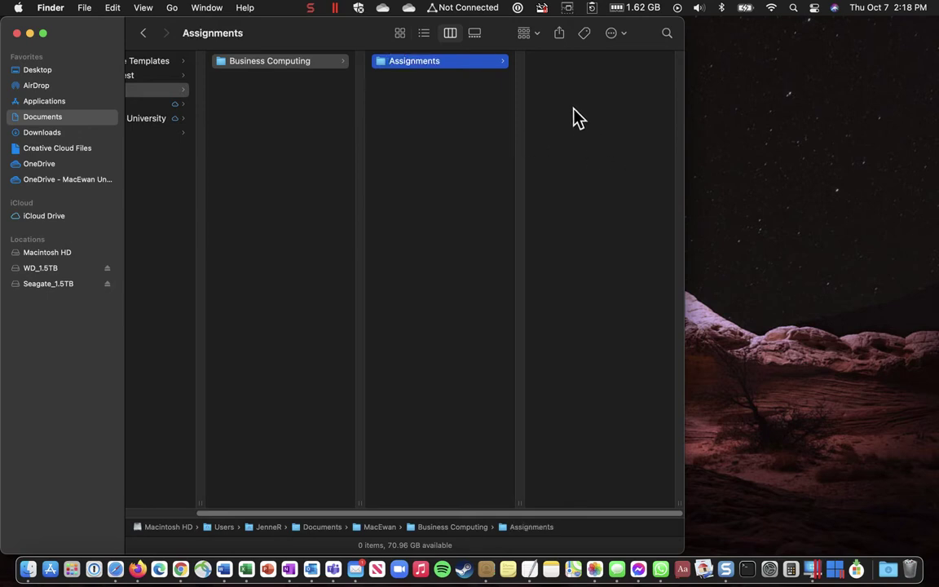
Create a 'Grader Excel 1' folder inside Assignments.
{"action": "right_click", "coordinate": [566, 98]}
{"action": "left_click", "coordinate": [592, 107]}
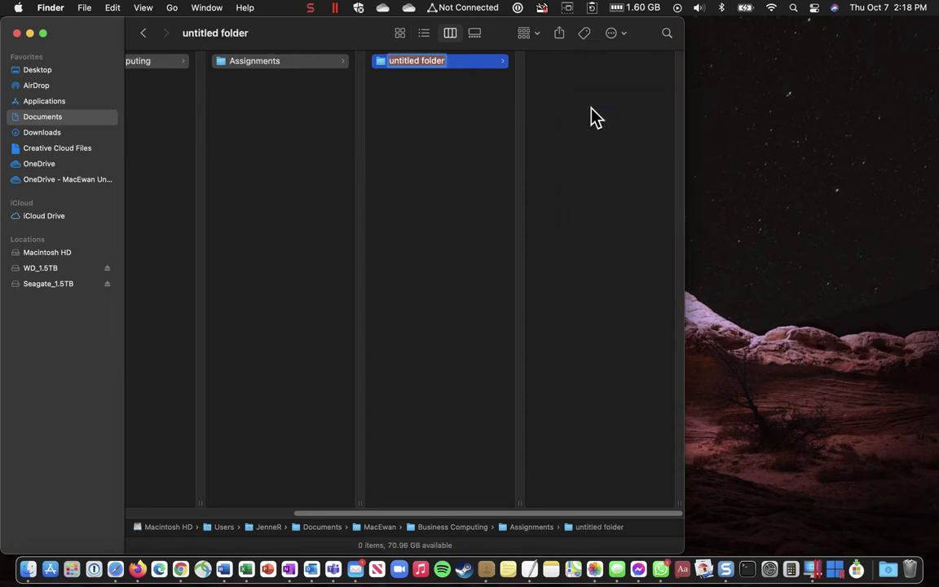
{"action": "type", "text": "Grader Exce"}
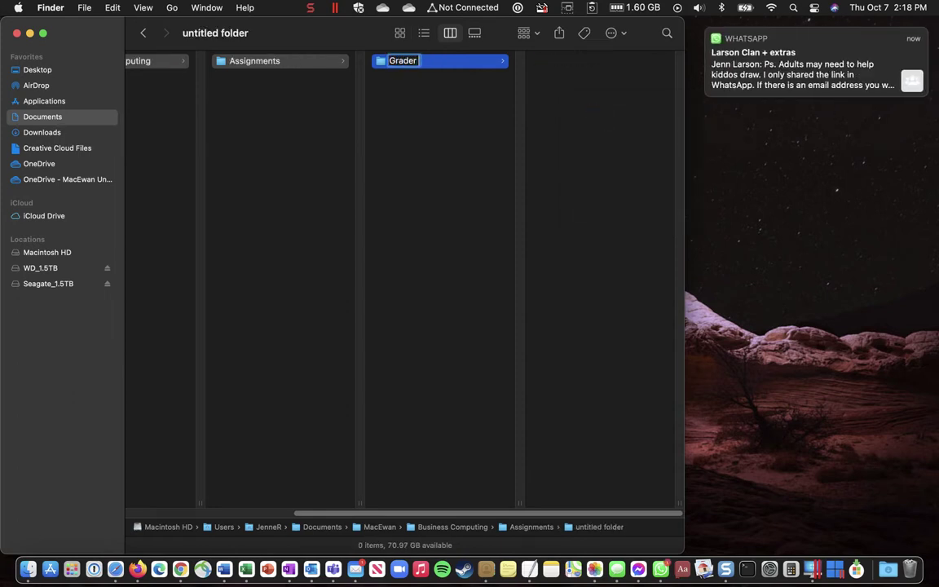
{"action": "type", "text": "l 1"}
{"action": "key", "text": "Return"}
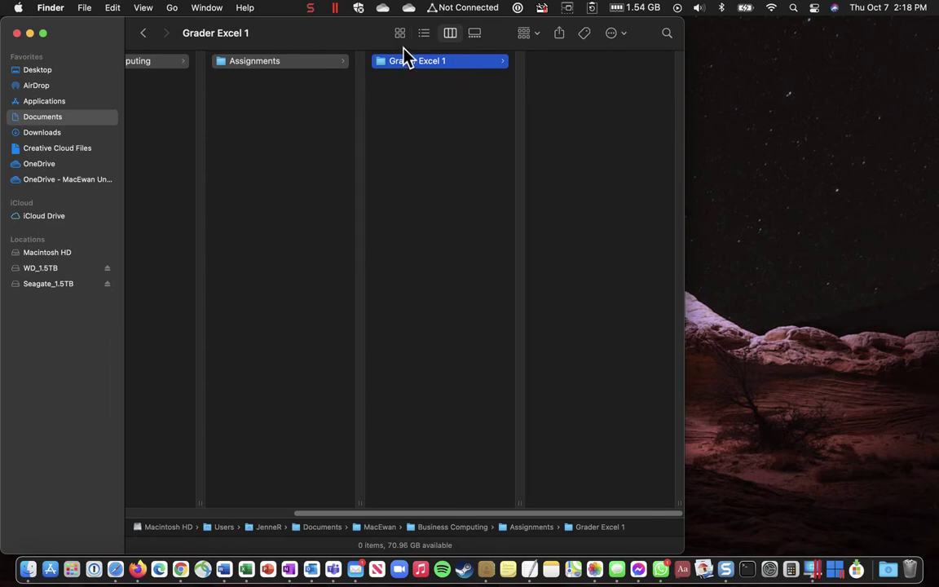
Add a 'Grader Excel 2' folder to Assignments.
{"action": "right_click", "coordinate": [410, 124]}
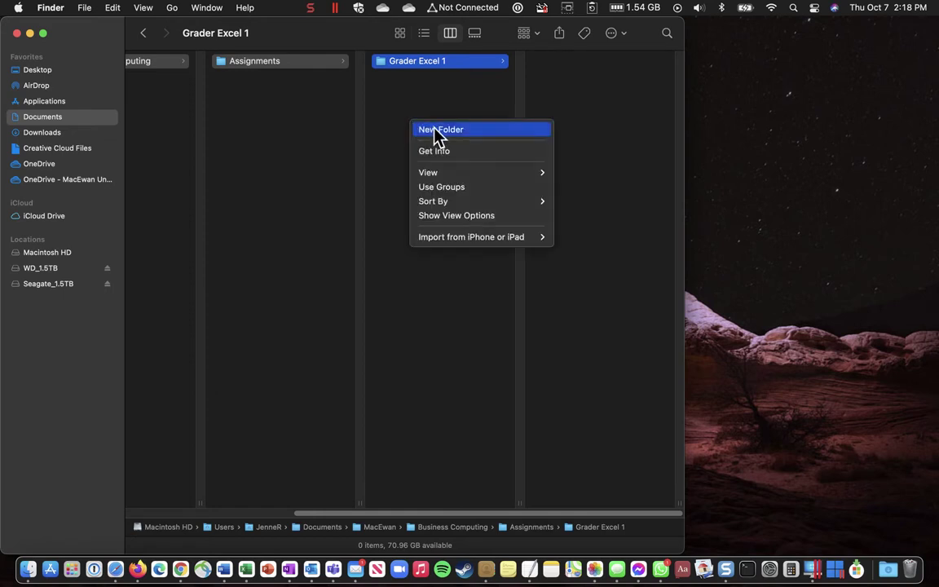
{"action": "left_click", "coordinate": [435, 131]}
{"action": "type", "text": "G"}
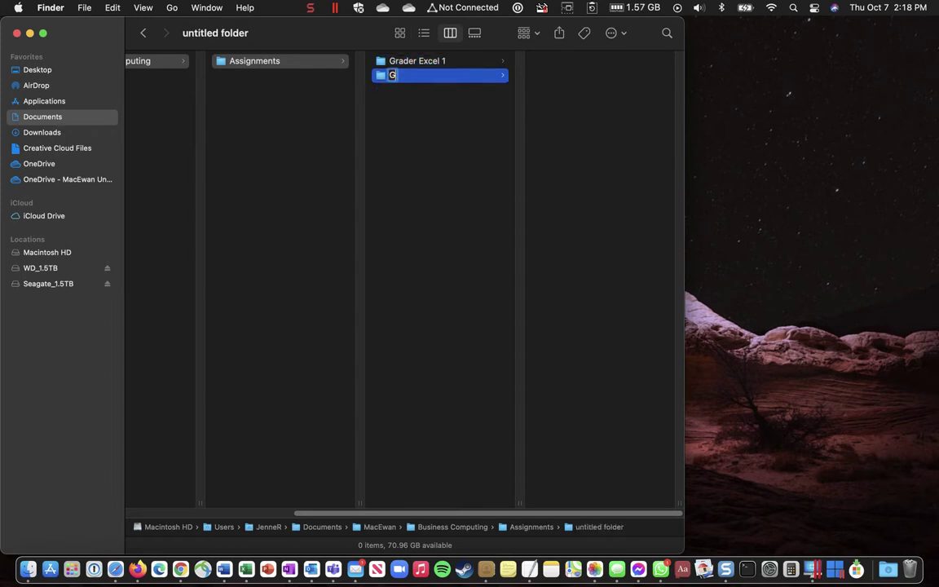
{"action": "type", "text": "rader Excel"}
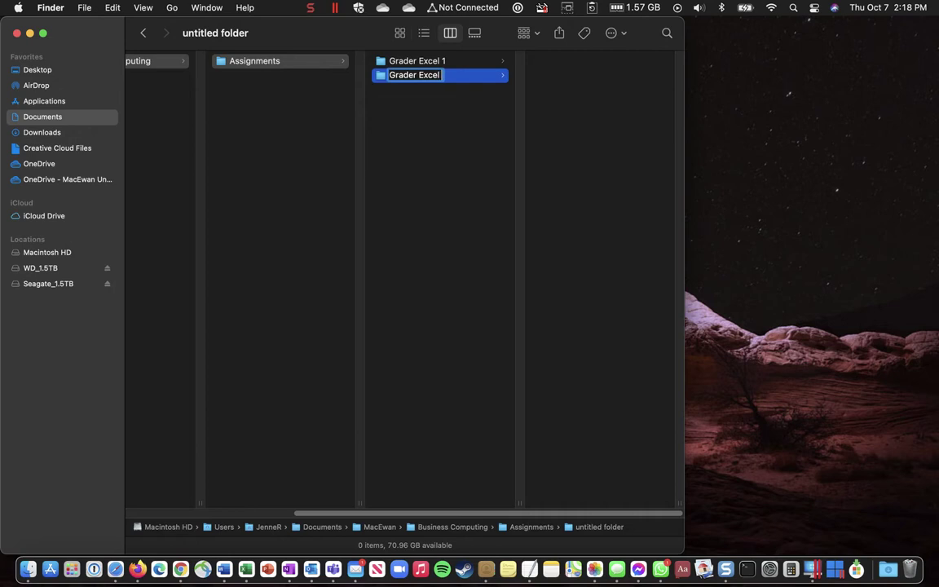
{"action": "type", "text": " 2"}
{"action": "key", "text": "Return"}
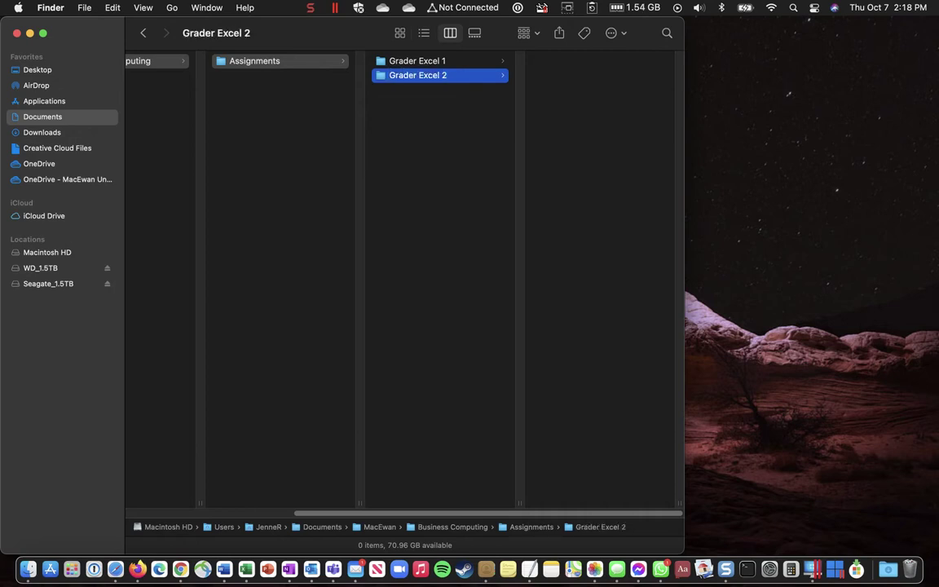
Create another new, untitled folder in Assignments.
{"action": "right_click", "coordinate": [396, 119]}
{"action": "mouse_move", "coordinate": [418, 169]}
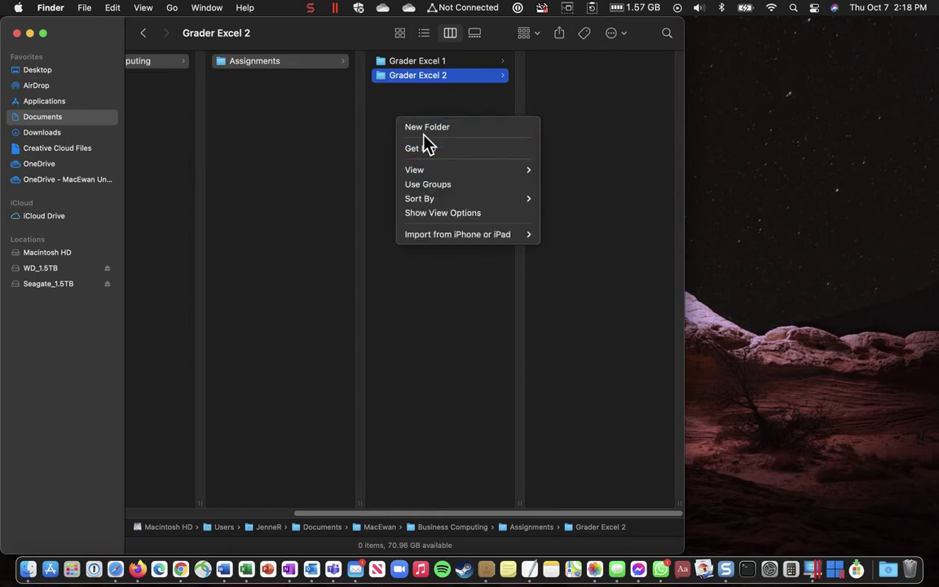
{"action": "left_click", "coordinate": [428, 128]}
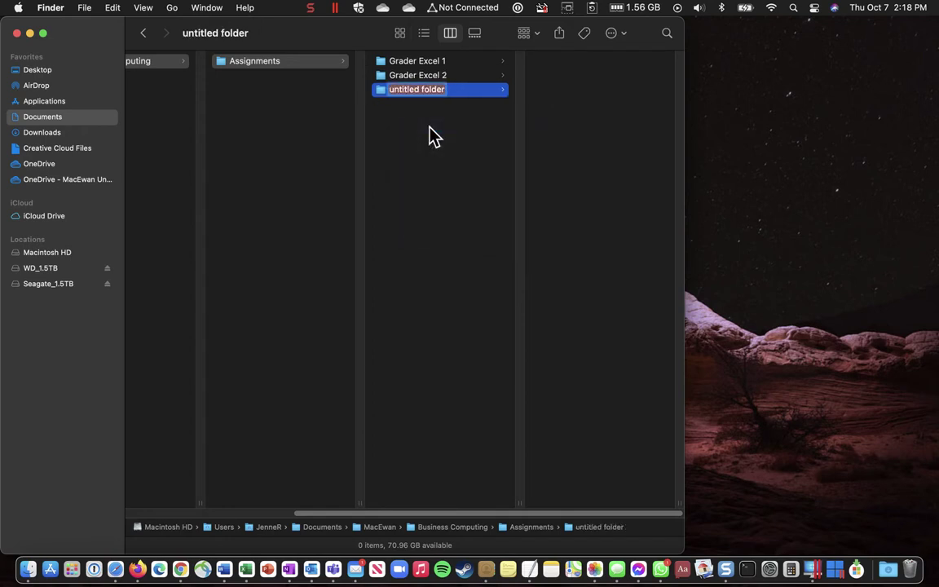
Name the untitled folder 'Grader Word 1', then create a 'Grader PPT 1' folder beside it.
{"action": "type", "text": "Gr"}
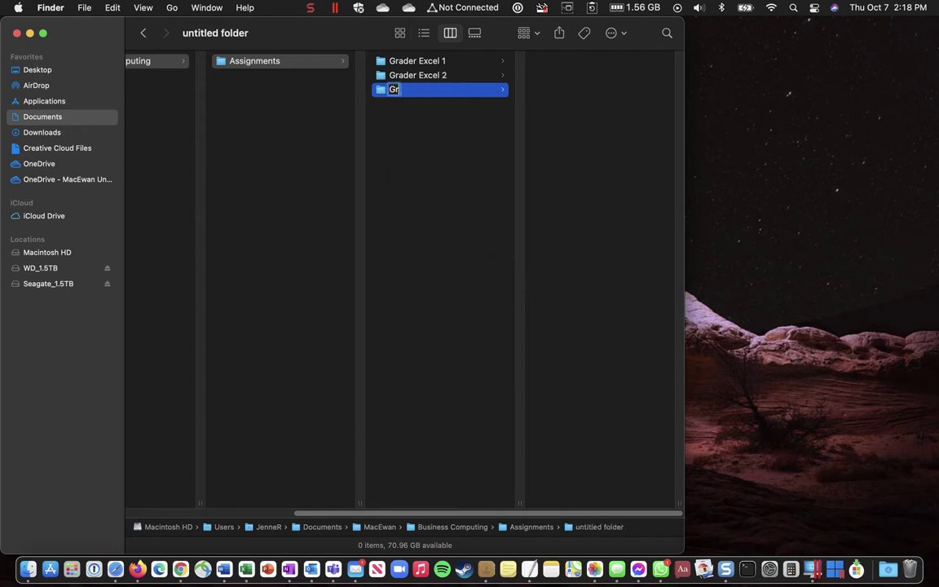
{"action": "type", "text": "ader Word 1"}
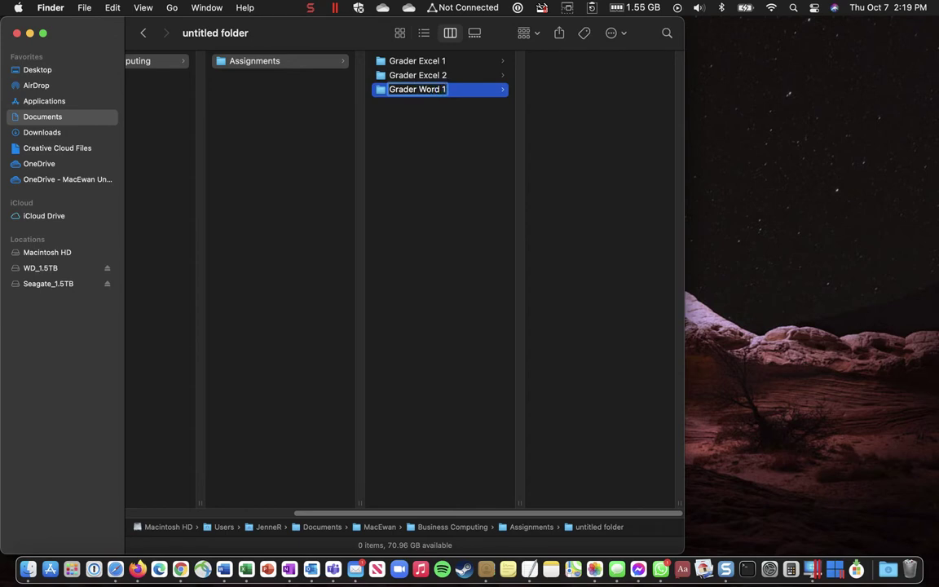
{"action": "key", "text": "Return"}
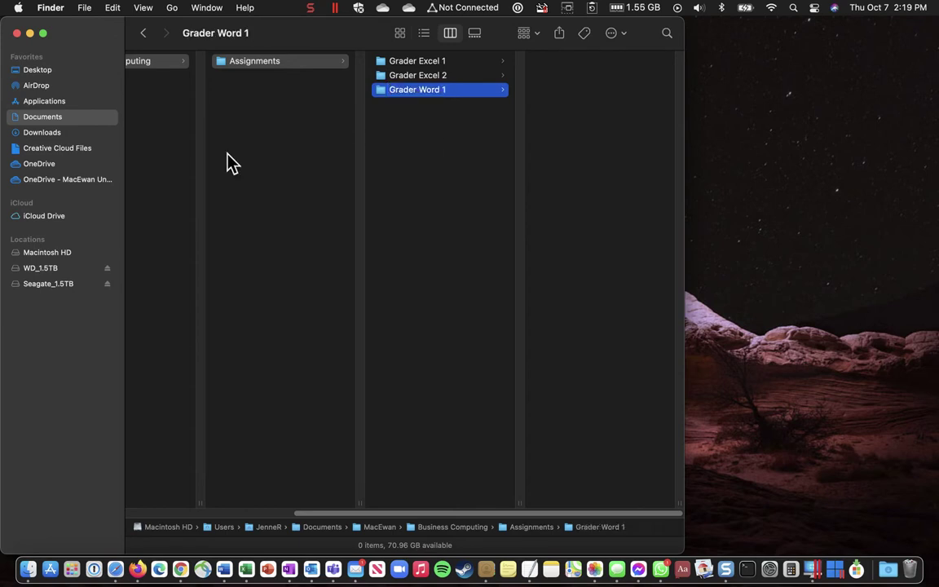
{"action": "right_click", "coordinate": [430, 147]}
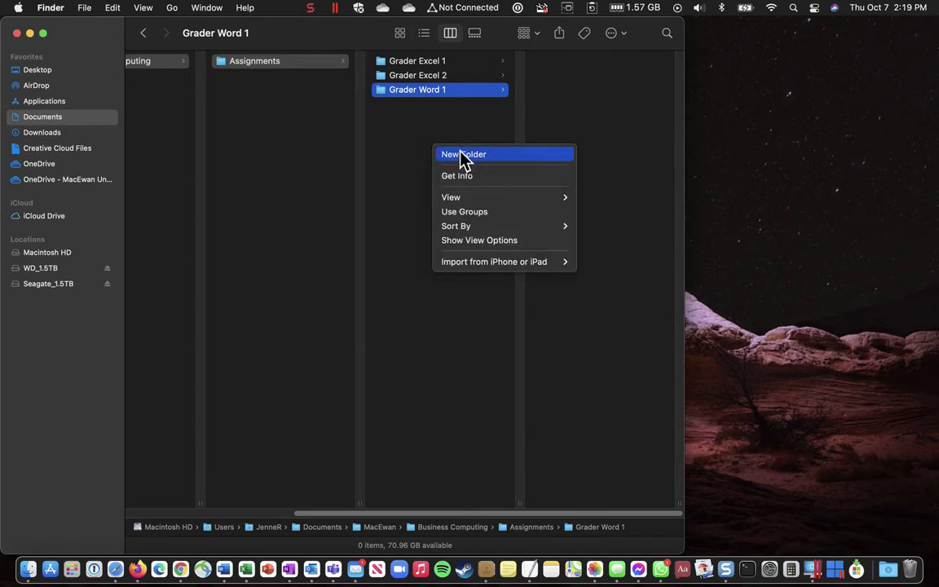
{"action": "left_click", "coordinate": [461, 155]}
{"action": "type", "text": "Grader"}
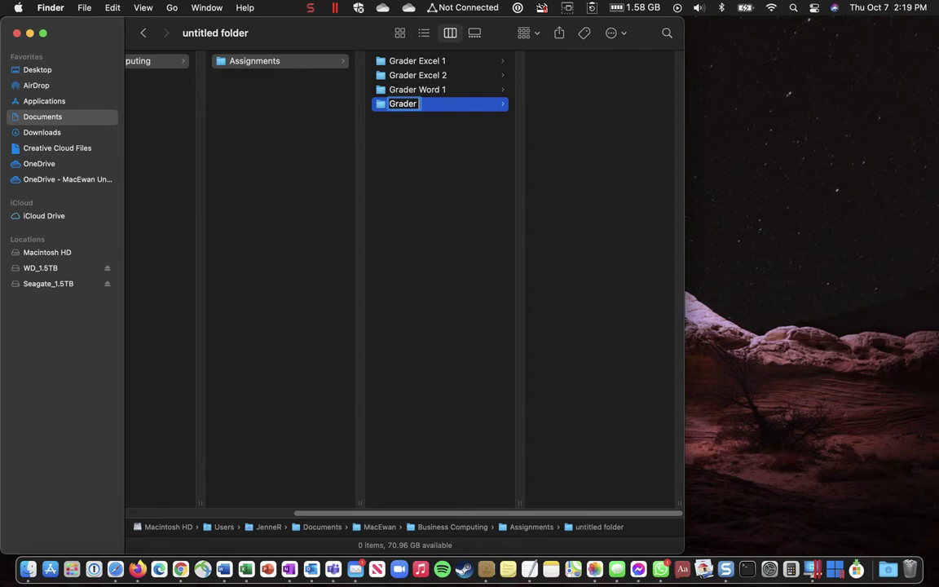
{"action": "type", "text": "PPT 1"}
{"action": "key", "text": "Return"}
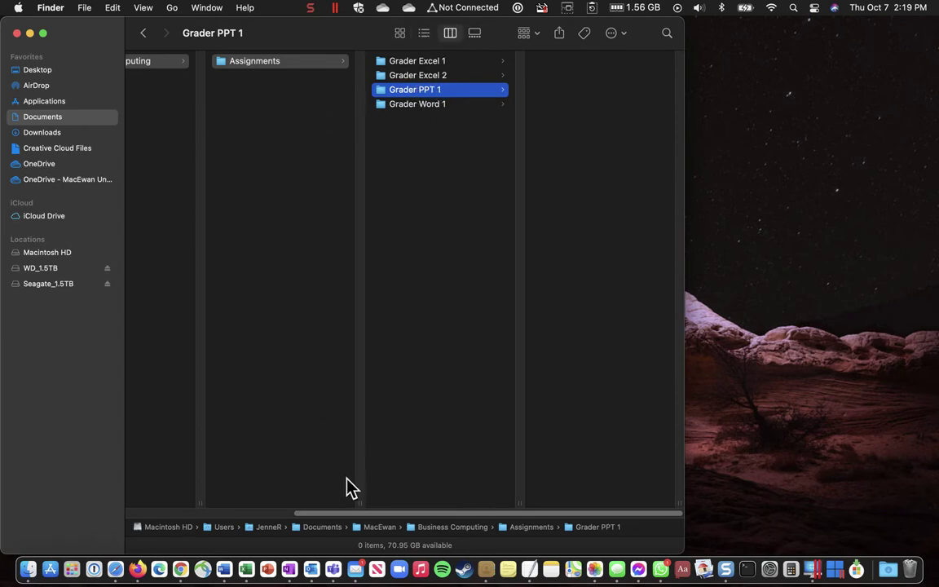
Create an 'English' folder in MacEwan, then open Business Computing > Assignments.
{"action": "left_click_drag", "start_coordinate": [348, 521], "coordinate": [204, 521]}
{"action": "right_click", "coordinate": [272, 86]}
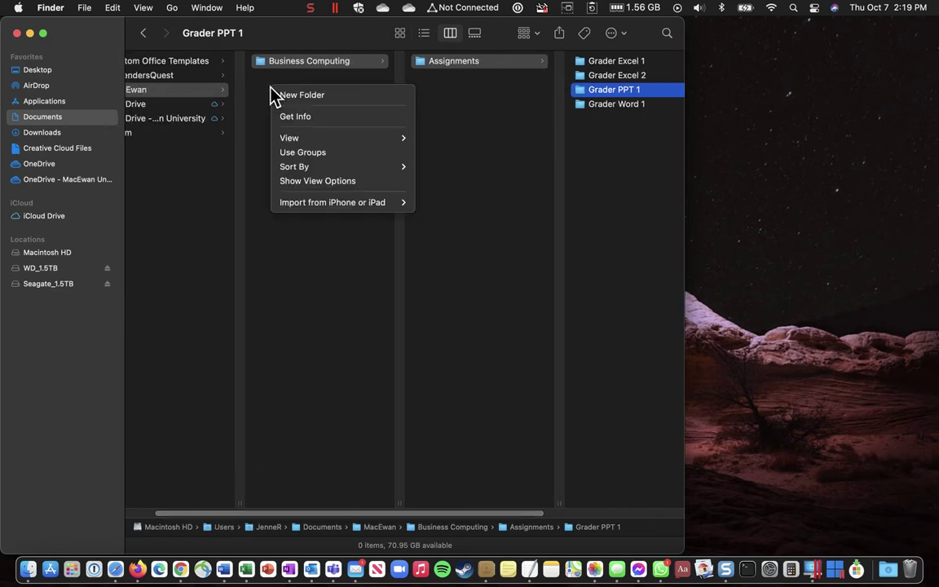
{"action": "left_click", "coordinate": [292, 95]}
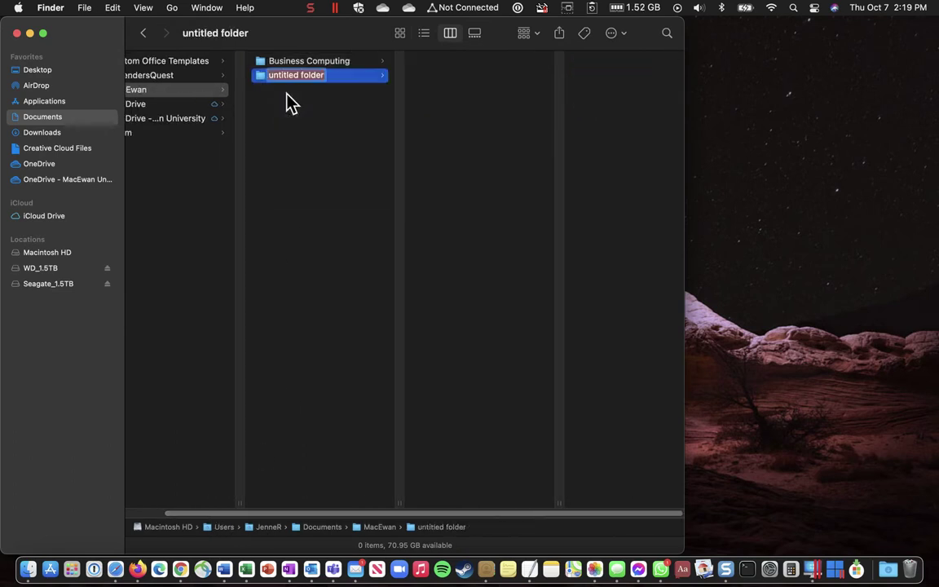
{"action": "type", "text": "En"}
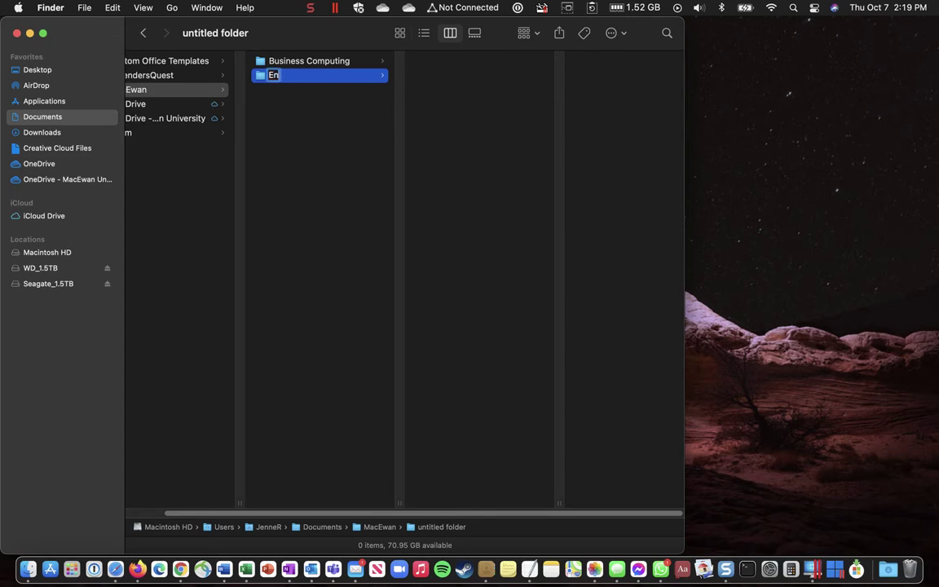
{"action": "type", "text": "glish"}
{"action": "key", "text": "Return"}
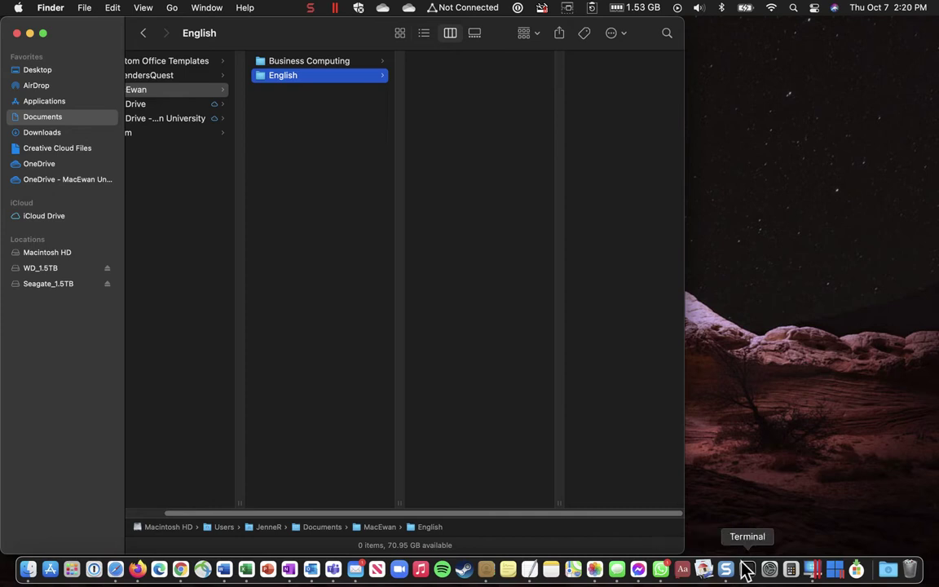
{"action": "left_click", "coordinate": [324, 63]}
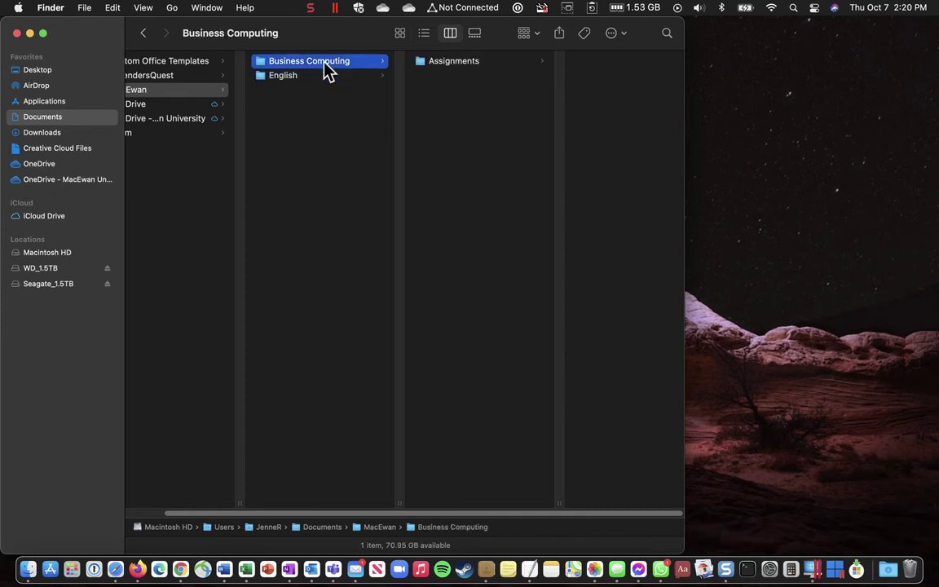
{"action": "left_click", "coordinate": [463, 63]}
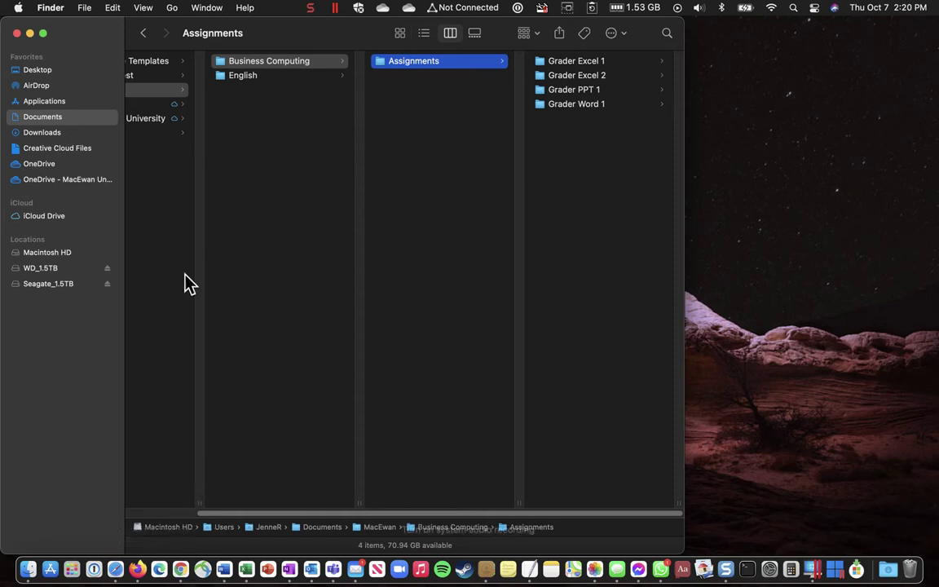
Switch to Chrome, dismiss the WhatsApp banner and open Excel Grader 1 - Ticket Sales.
{"action": "left_click", "coordinate": [182, 570]}
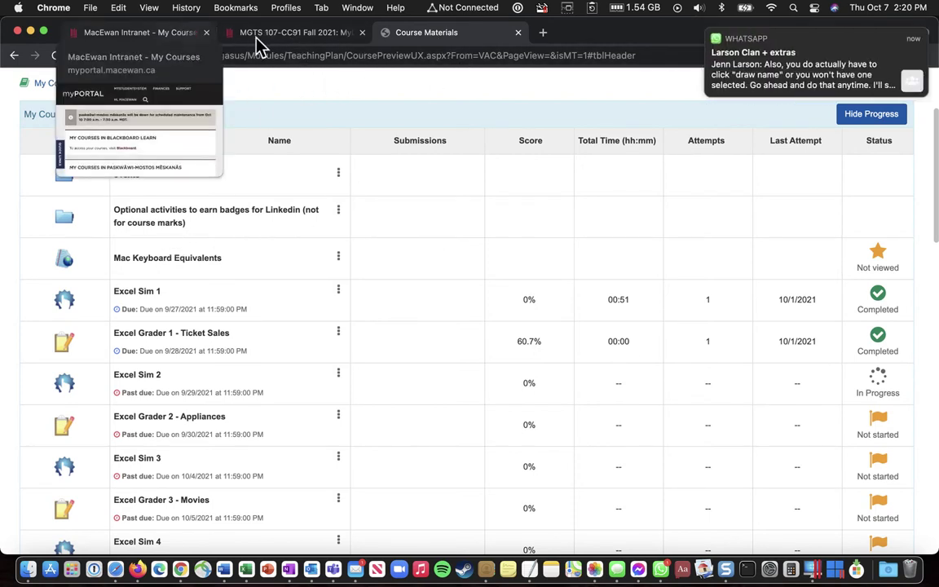
{"action": "left_click", "coordinate": [707, 30]}
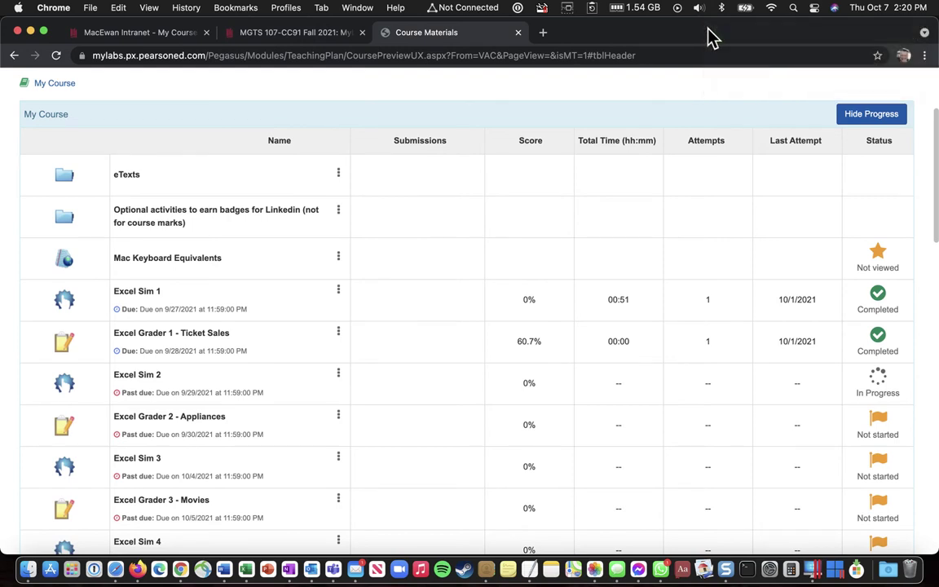
{"action": "left_click", "coordinate": [144, 334]}
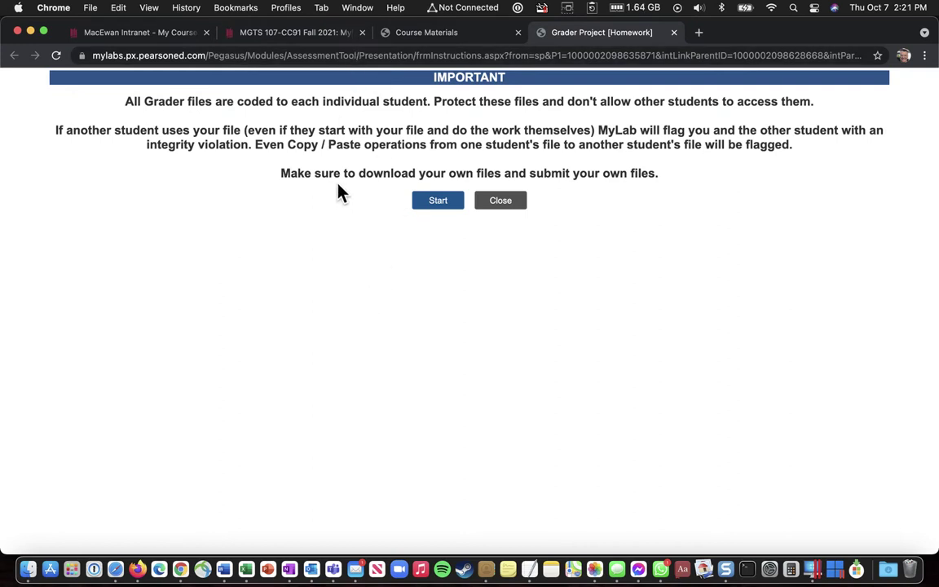
Start the Excel Grader 1 project and download its Ticket Sales instructions document.
{"action": "left_click", "coordinate": [437, 201]}
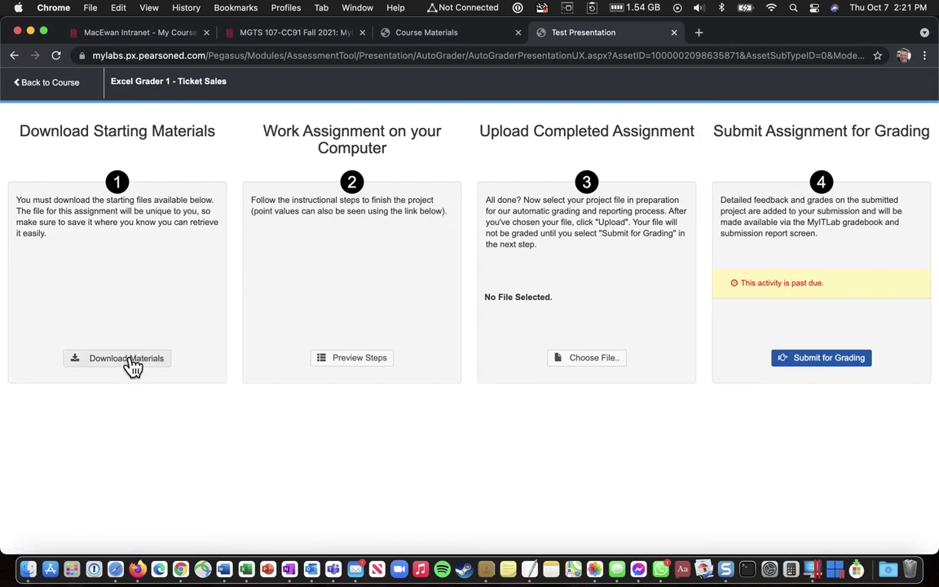
{"action": "left_click", "coordinate": [130, 362]}
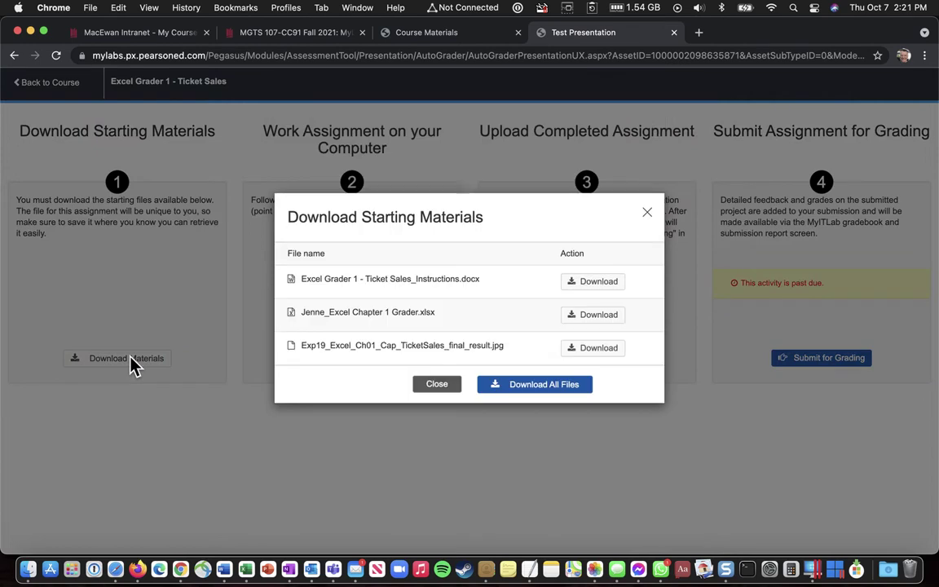
{"action": "left_click", "coordinate": [593, 283]}
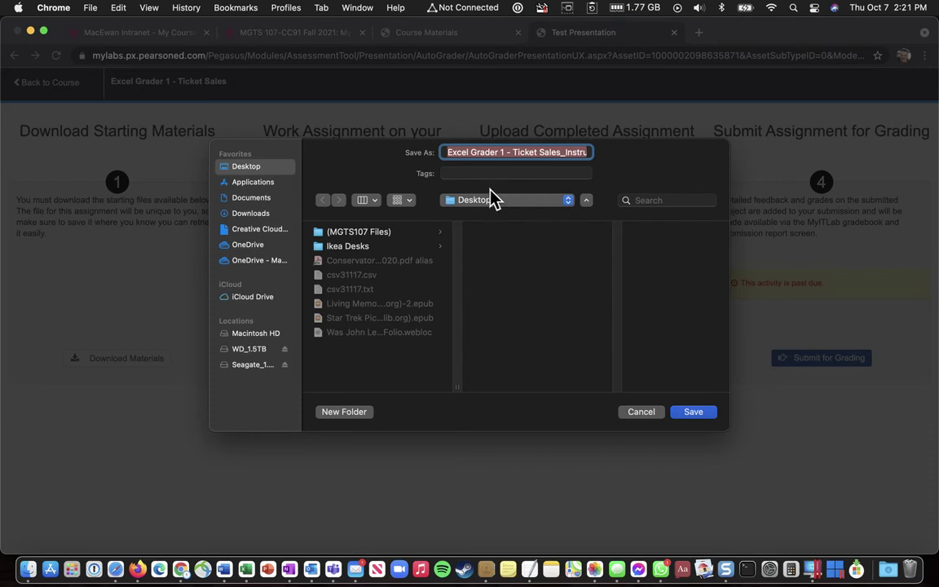
Save the instructions .docx to Documents > MacEwan > Business Computing > Assignments > Grader Excel 1.
{"action": "left_click", "coordinate": [255, 200]}
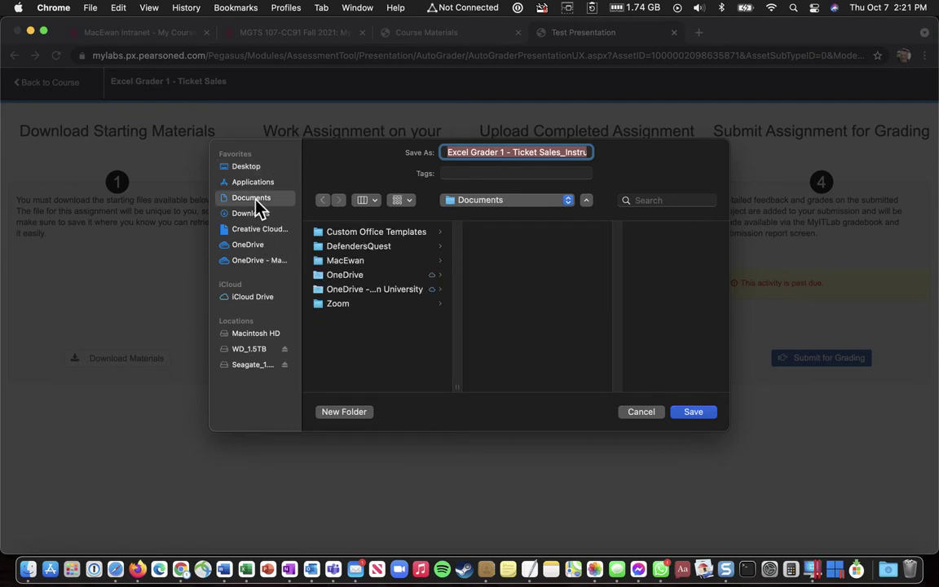
{"action": "left_click", "coordinate": [345, 261]}
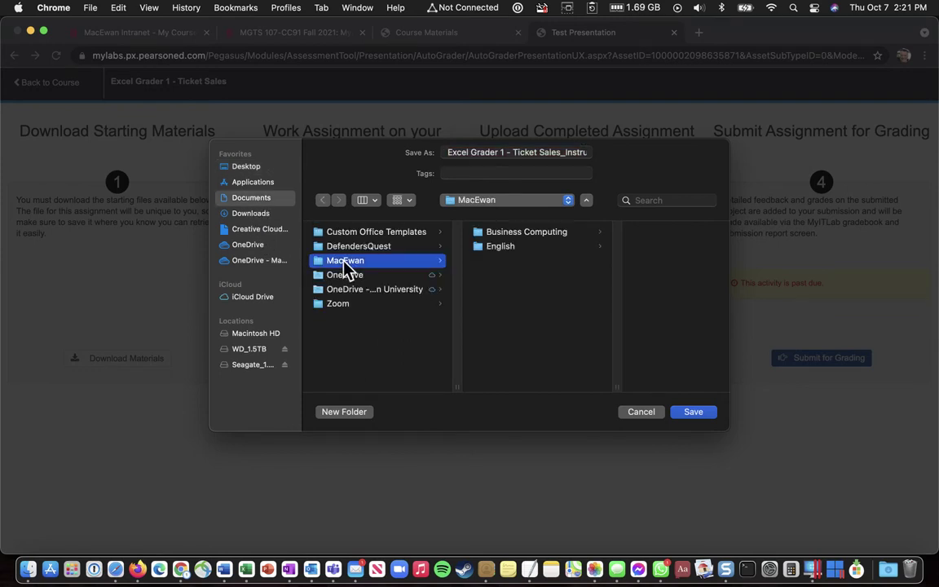
{"action": "left_click", "coordinate": [538, 234]}
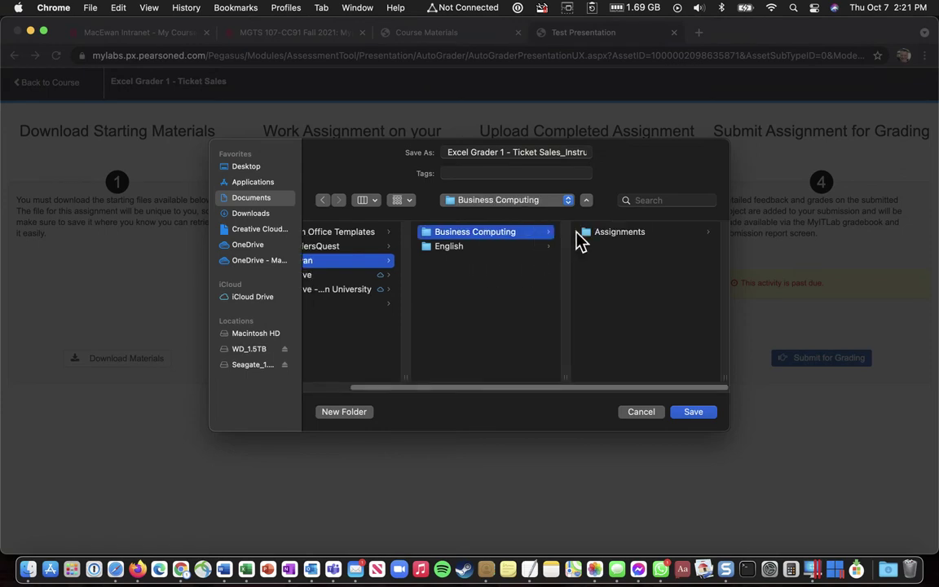
{"action": "left_click", "coordinate": [616, 233]}
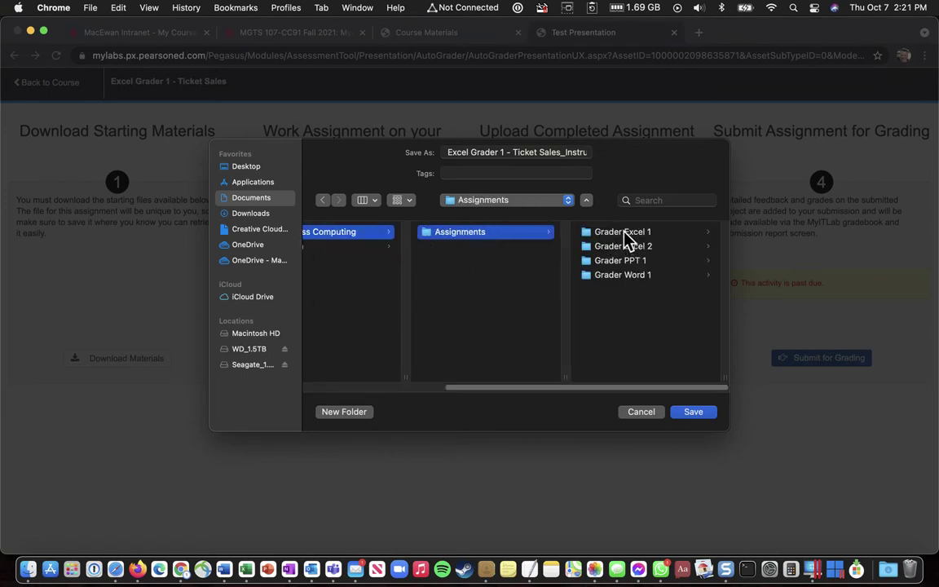
{"action": "left_click", "coordinate": [623, 232]}
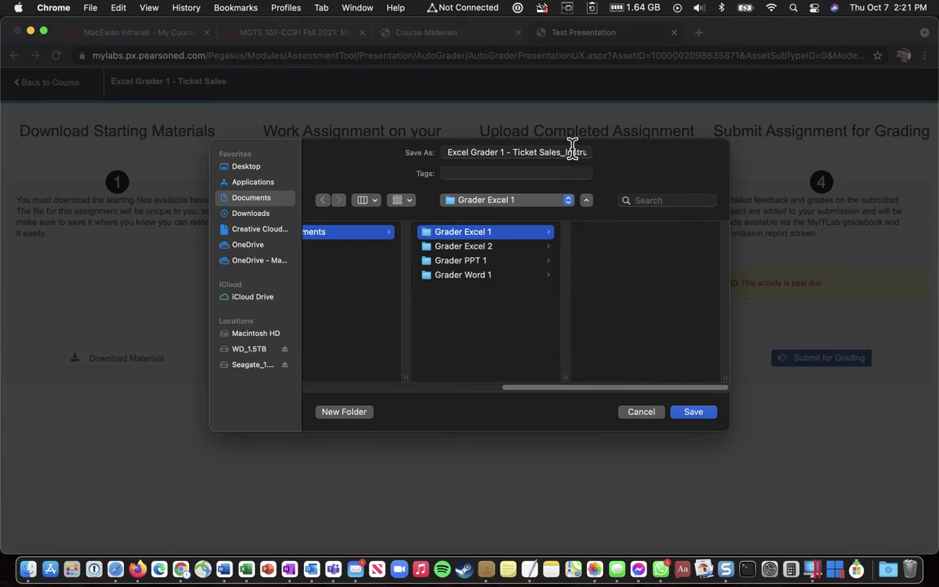
{"action": "left_click", "coordinate": [693, 412]}
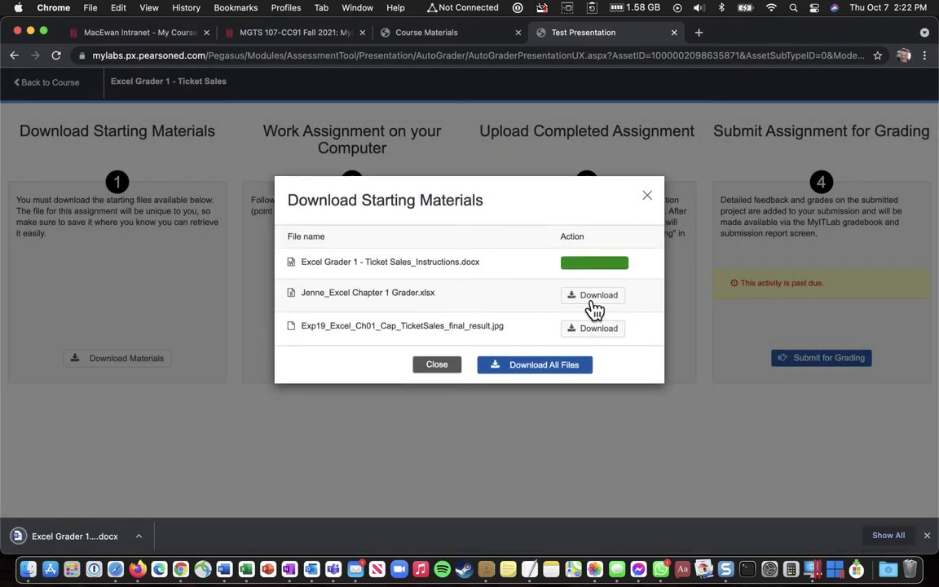
Save the grader workbook and Ticket Sales result image to Grader Excel 1, then close the assignment.
{"action": "left_click", "coordinate": [599, 295]}
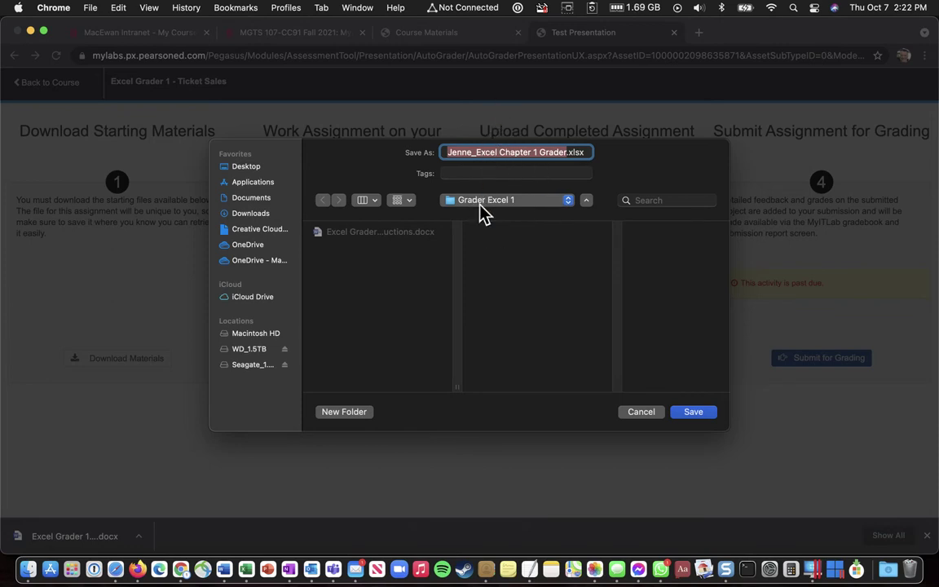
{"action": "left_click", "coordinate": [695, 413]}
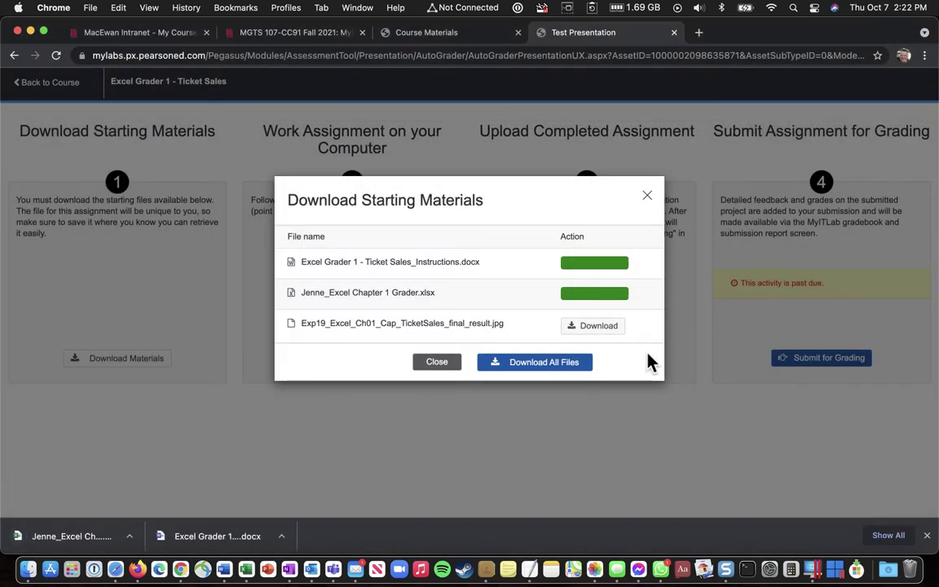
{"action": "left_click", "coordinate": [606, 328]}
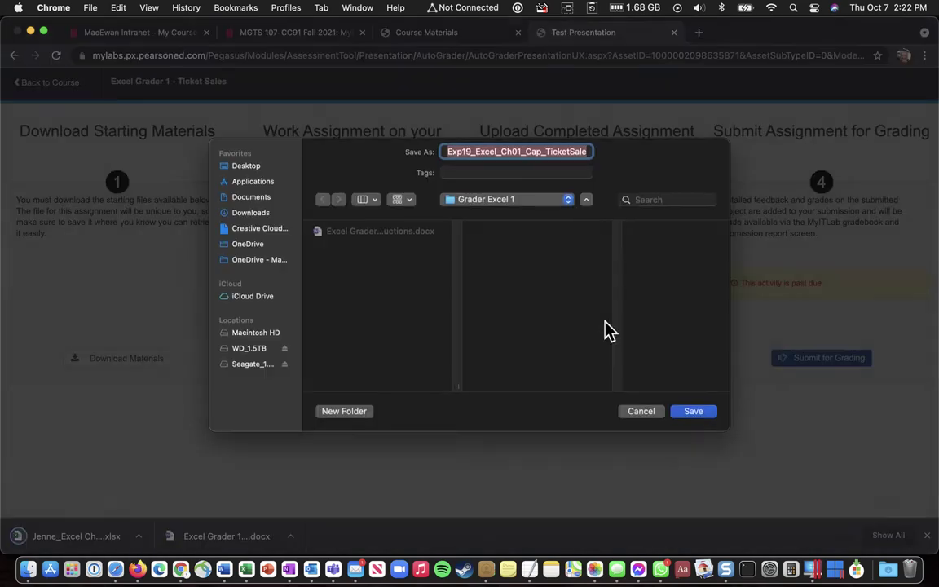
{"action": "left_click", "coordinate": [694, 413]}
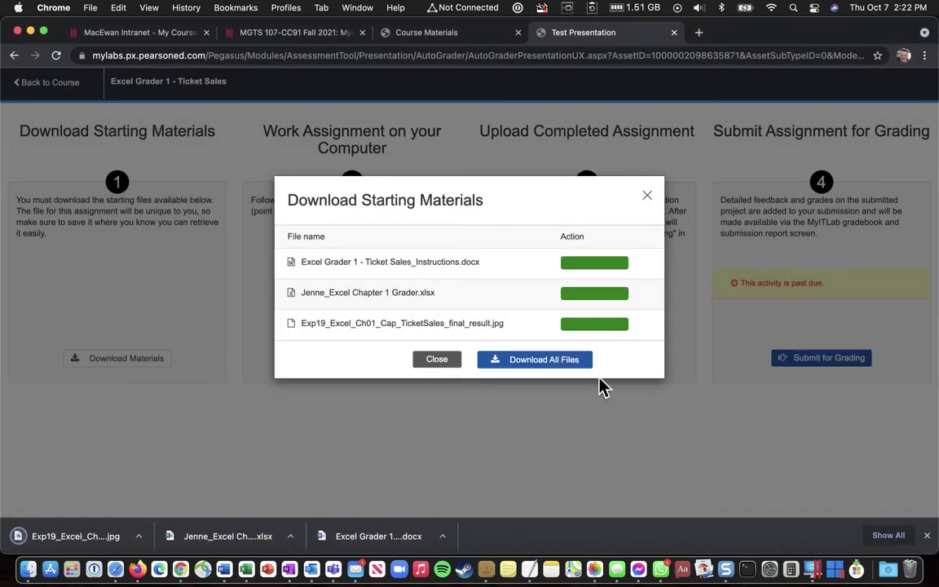
{"action": "left_click", "coordinate": [434, 362]}
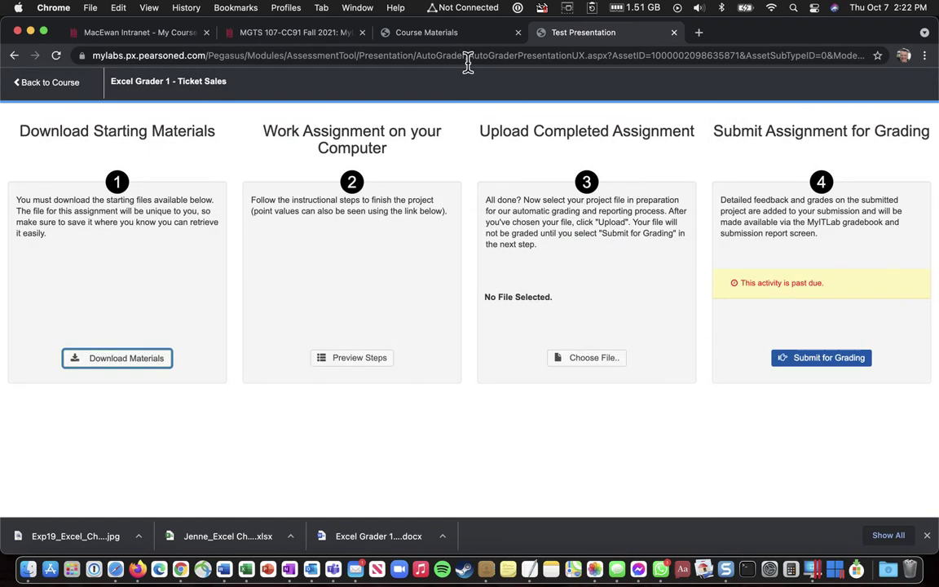
{"action": "left_click", "coordinate": [673, 33]}
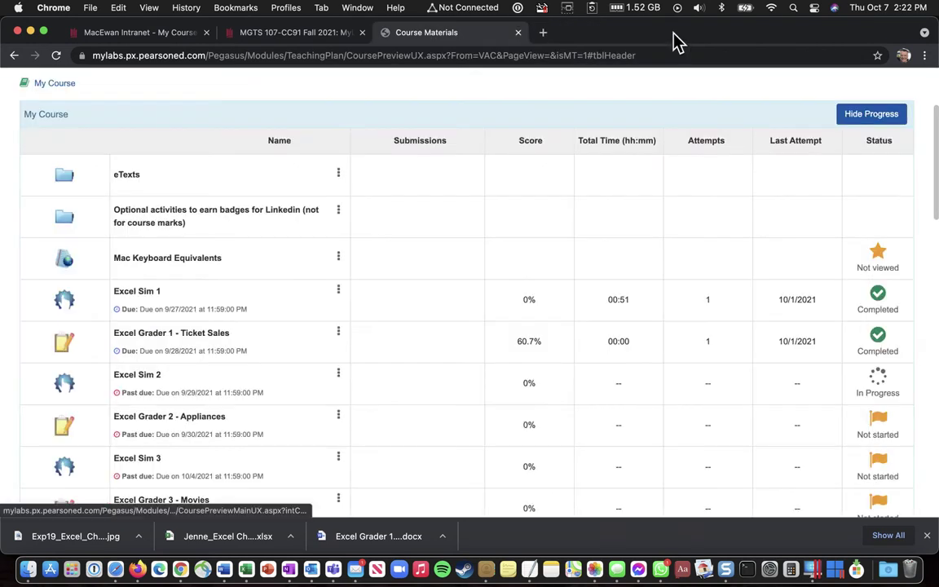
Start Excel Grader 2 - Appliances and save its instructions document into Assignments > Grader Excel 2.
{"action": "left_click", "coordinate": [140, 423]}
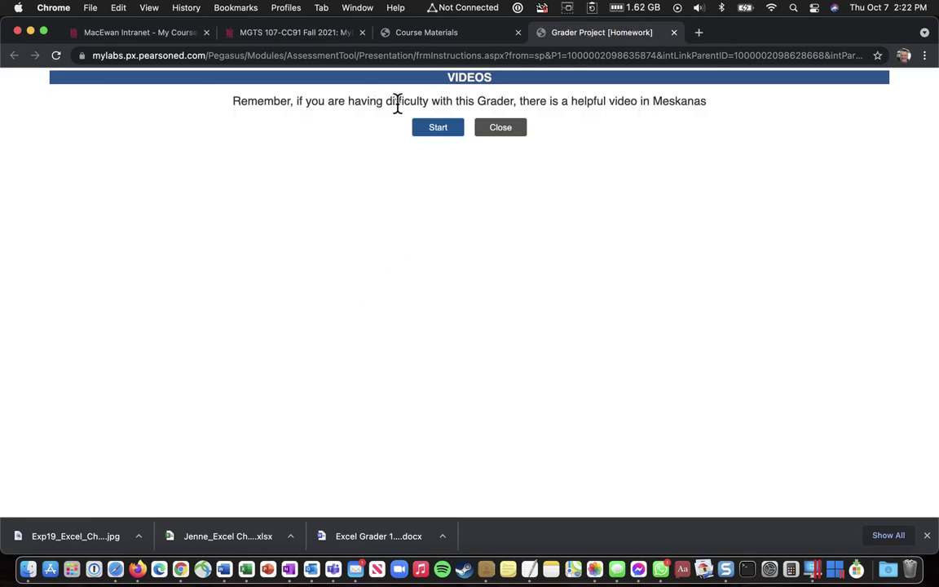
{"action": "left_click", "coordinate": [440, 130]}
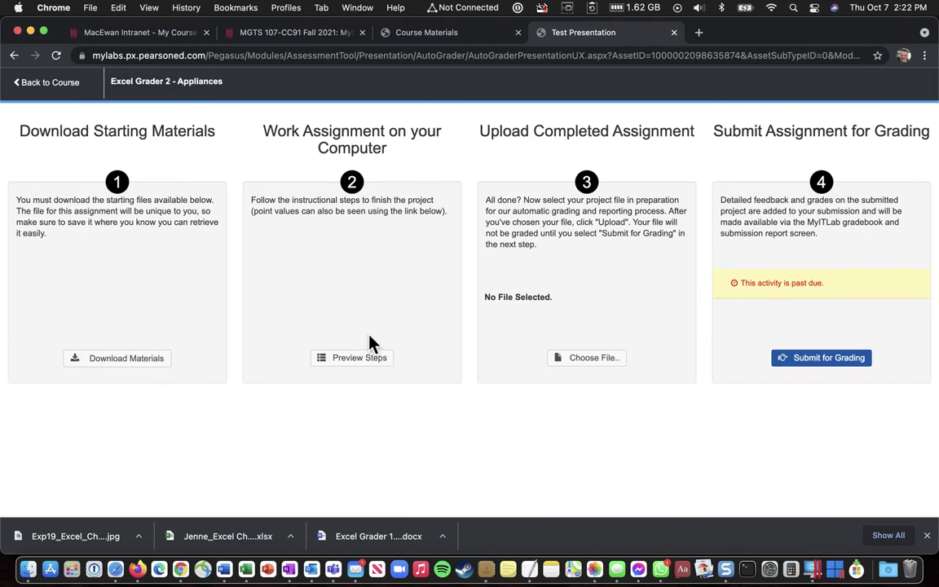
{"action": "left_click", "coordinate": [133, 362]}
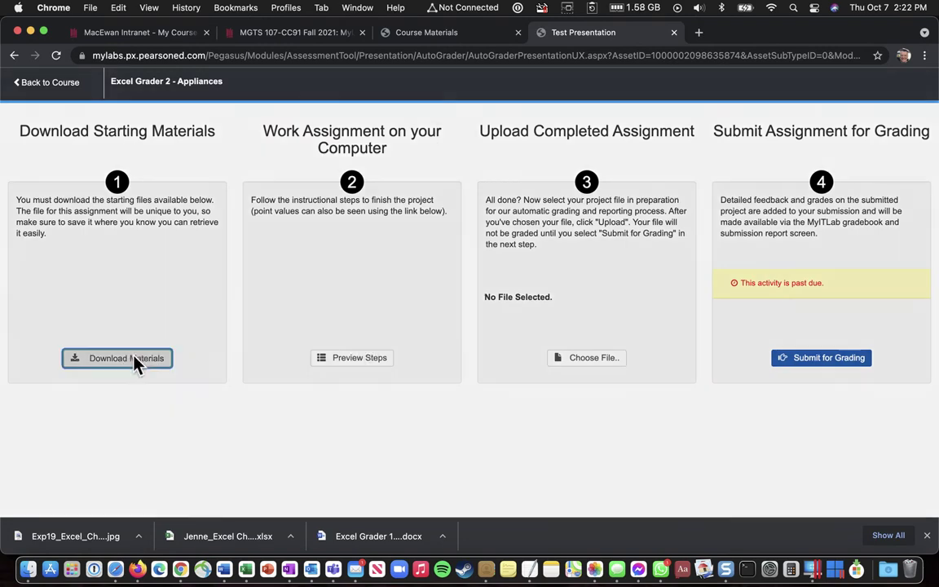
{"action": "left_click", "coordinate": [594, 264]}
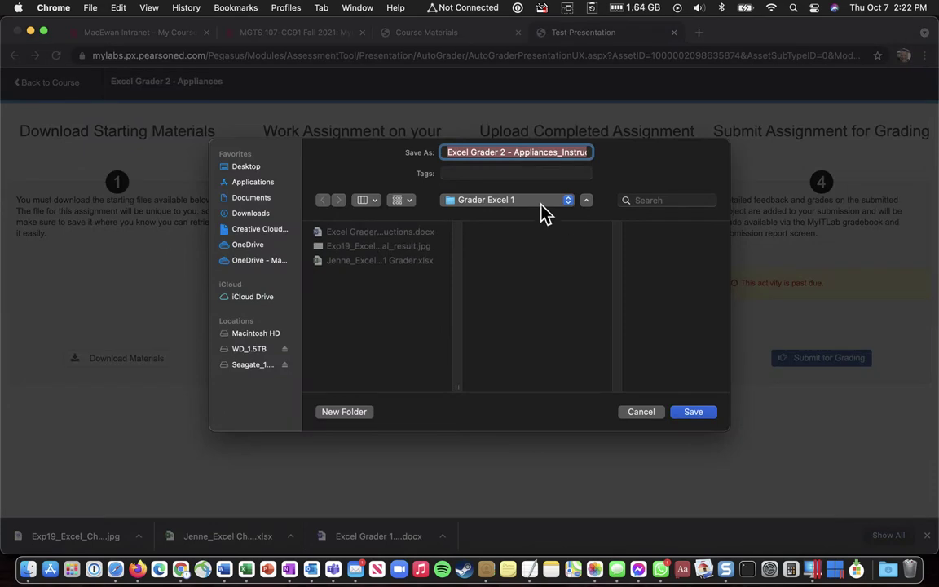
{"action": "left_click", "coordinate": [496, 204]}
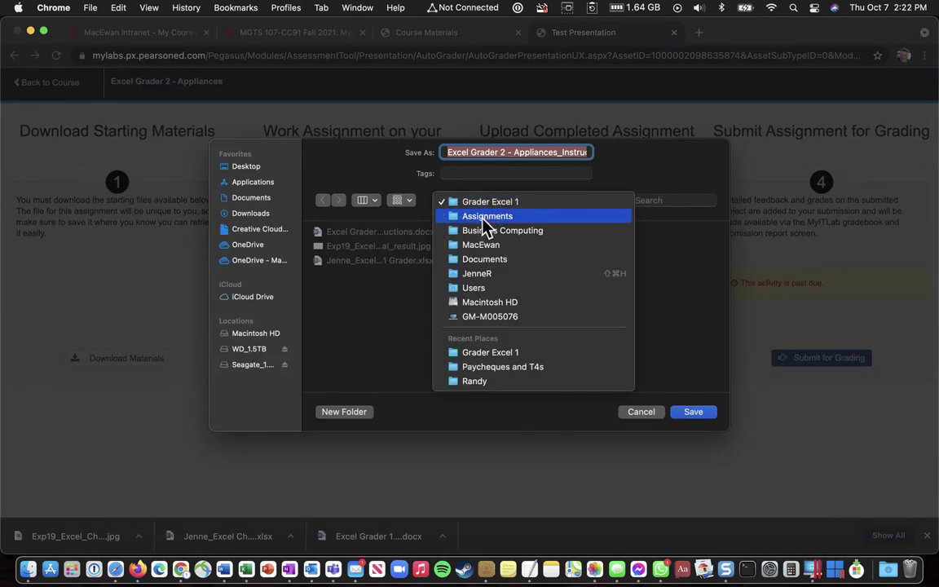
{"action": "left_click", "coordinate": [486, 217]}
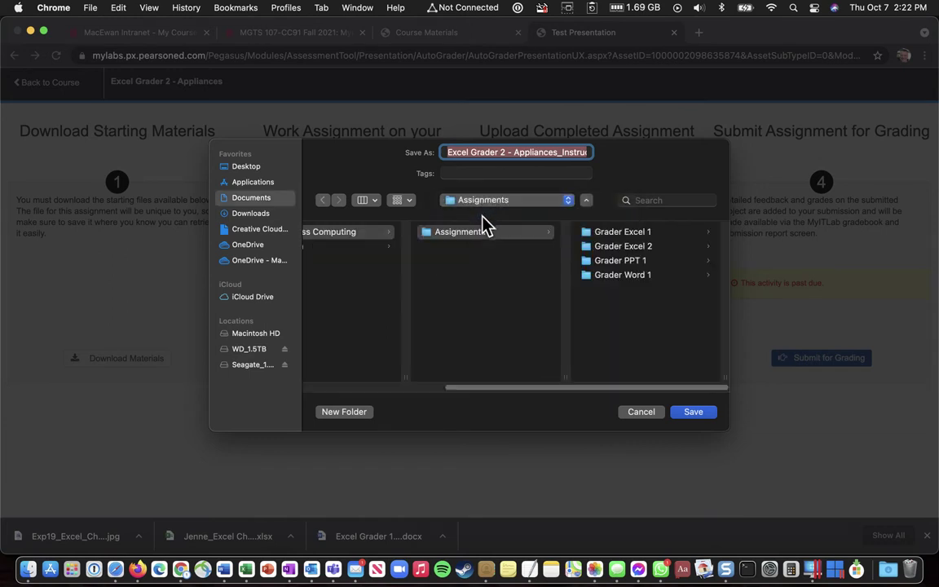
{"action": "left_click", "coordinate": [621, 248]}
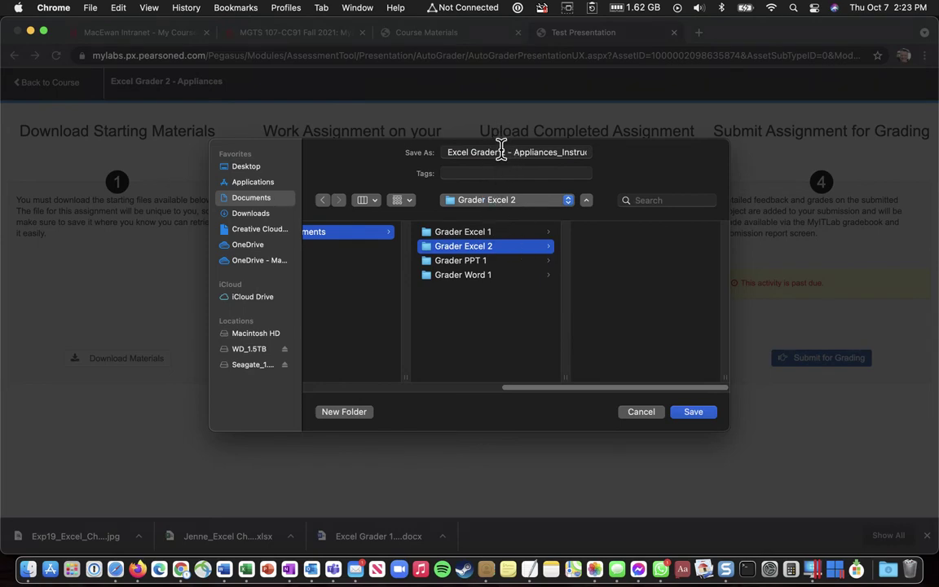
{"action": "left_click", "coordinate": [699, 414]}
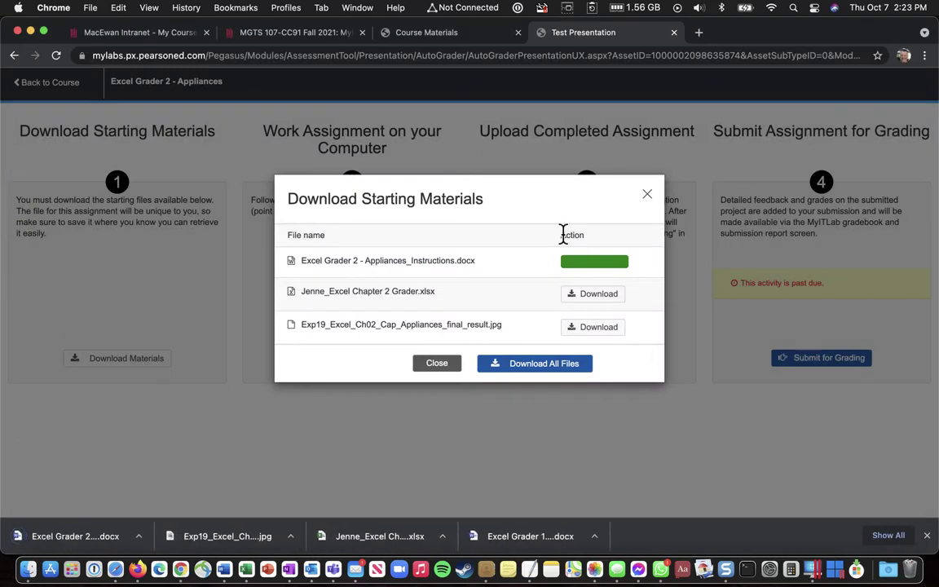
Save the Chapter 2 grader workbook and Appliances result image into Grader Excel 2.
{"action": "left_click", "coordinate": [588, 295]}
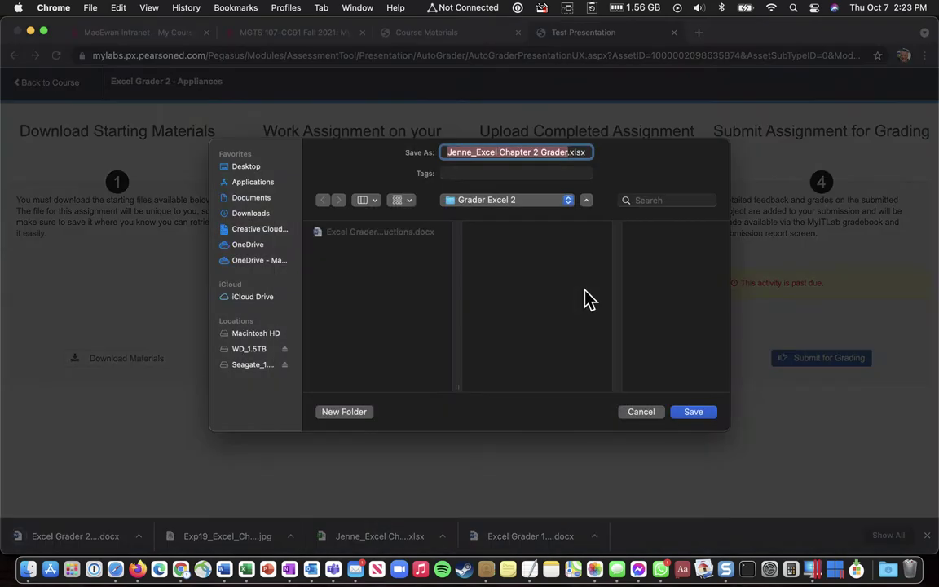
{"action": "left_click", "coordinate": [689, 413]}
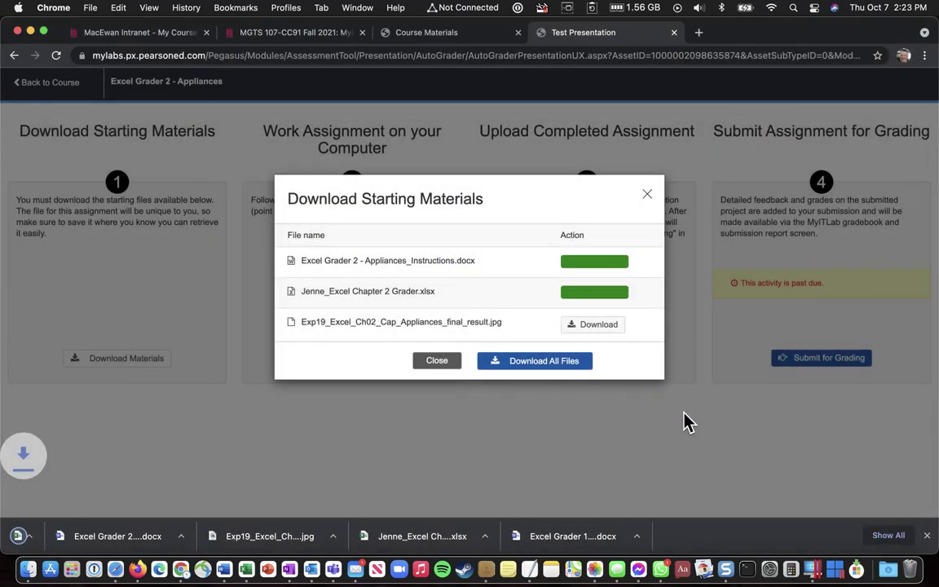
{"action": "left_click", "coordinate": [600, 327]}
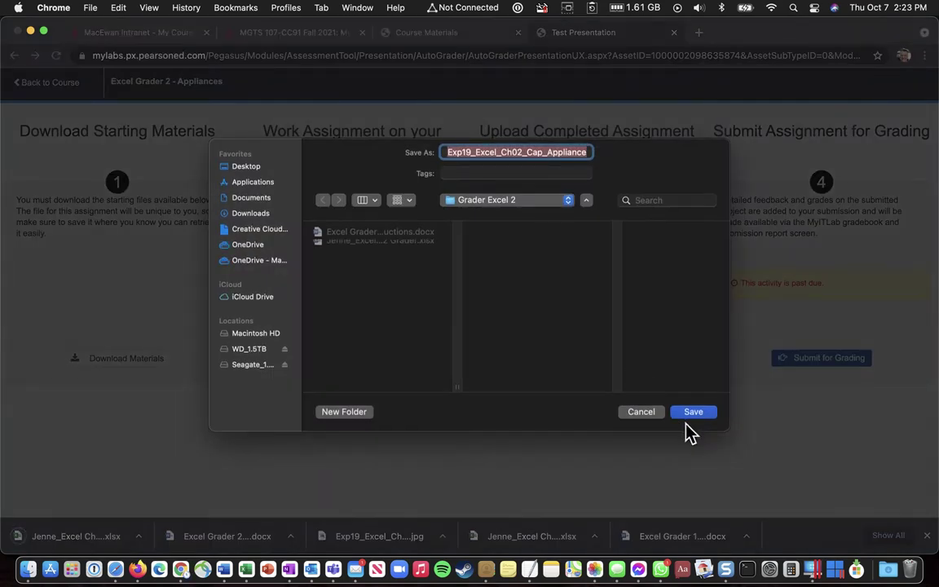
{"action": "left_click", "coordinate": [691, 414]}
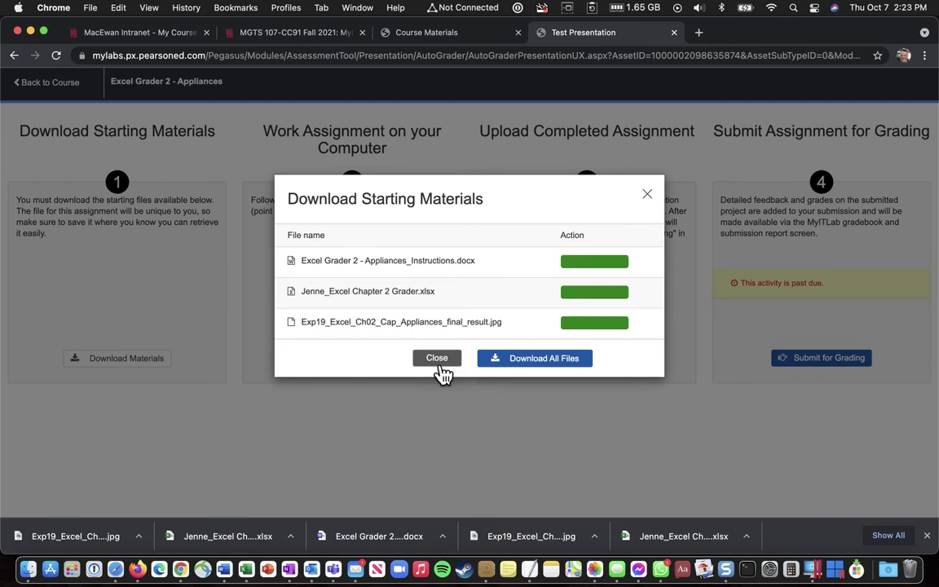
{"action": "left_click", "coordinate": [437, 361]}
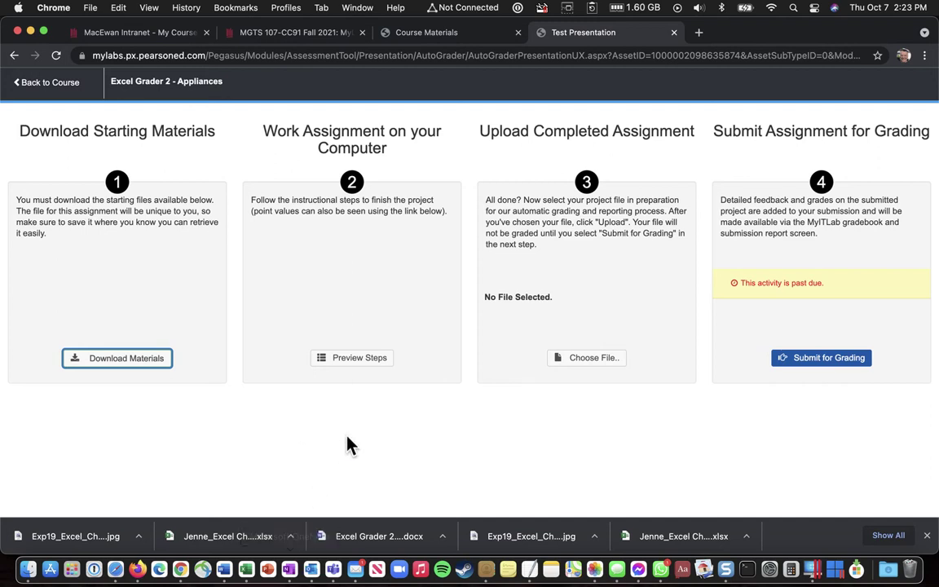
Open File Management Assignment (5%) in the MGTS 107 course and scroll to its attachments.
{"action": "left_click", "coordinate": [309, 36]}
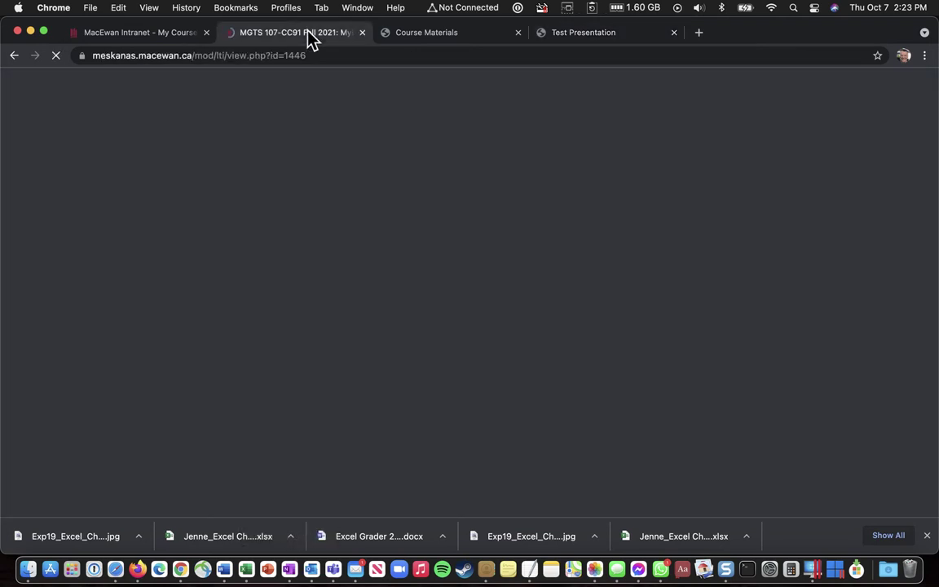
{"action": "scroll", "coordinate": [161, 212], "scroll_direction": "down", "scroll_amount": 1}
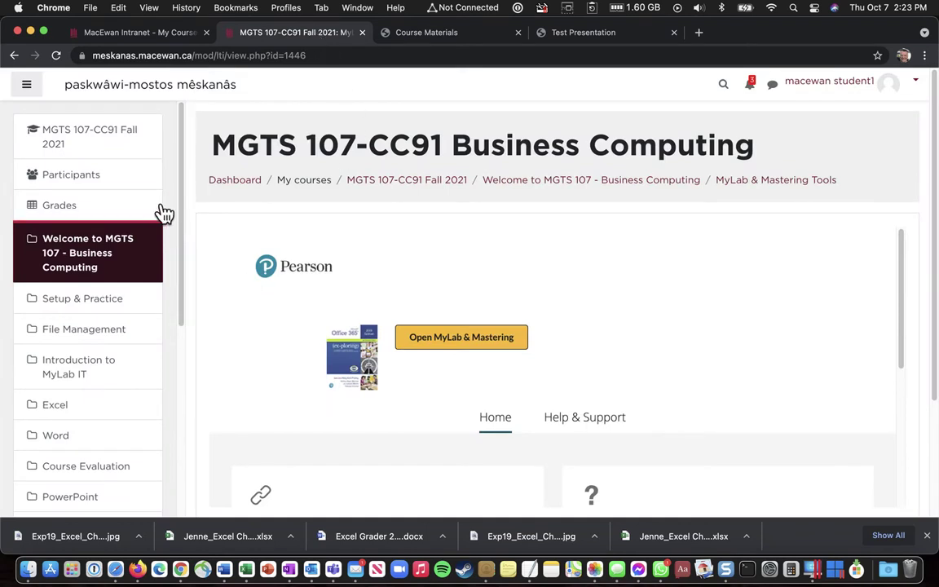
{"action": "left_click", "coordinate": [79, 333]}
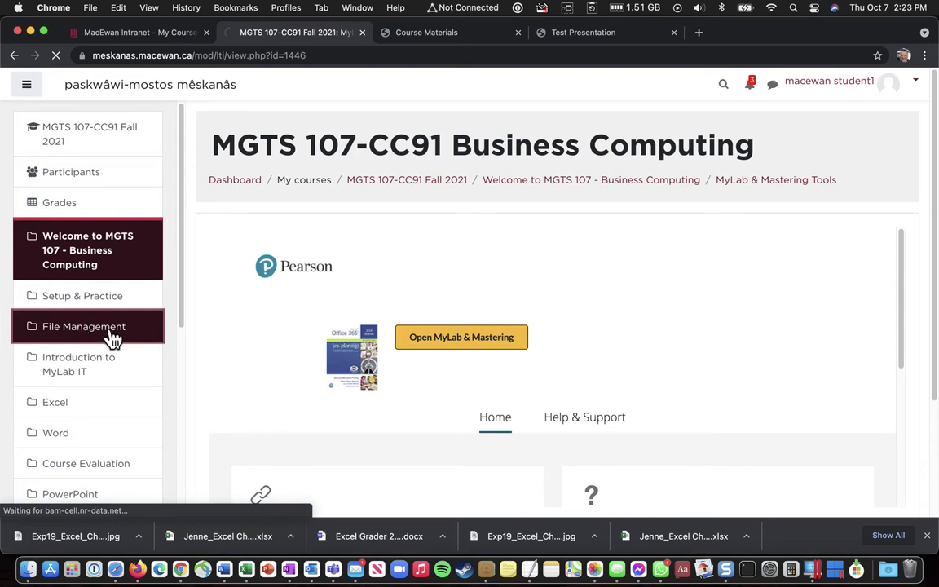
{"action": "scroll", "coordinate": [346, 281], "scroll_direction": "up", "scroll_amount": 1}
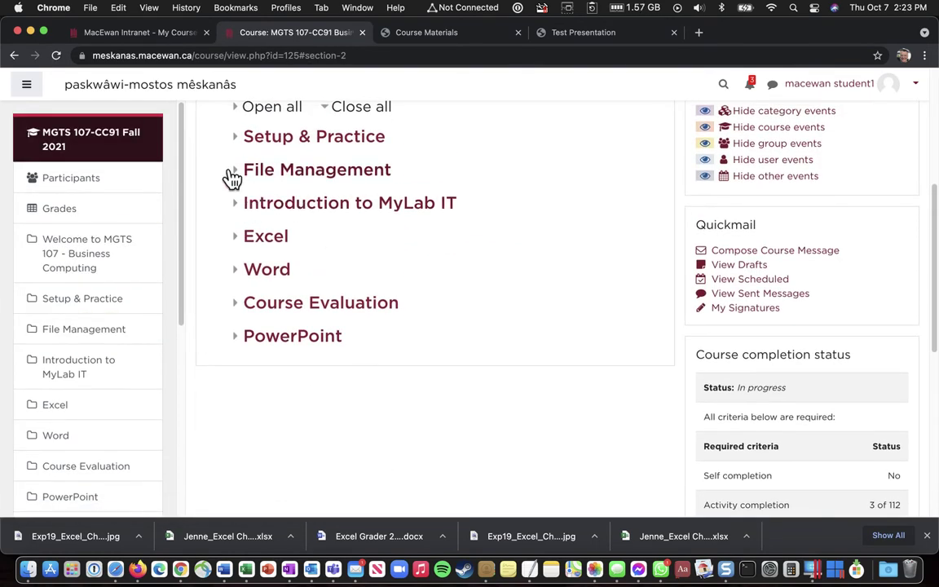
{"action": "left_click", "coordinate": [236, 173]}
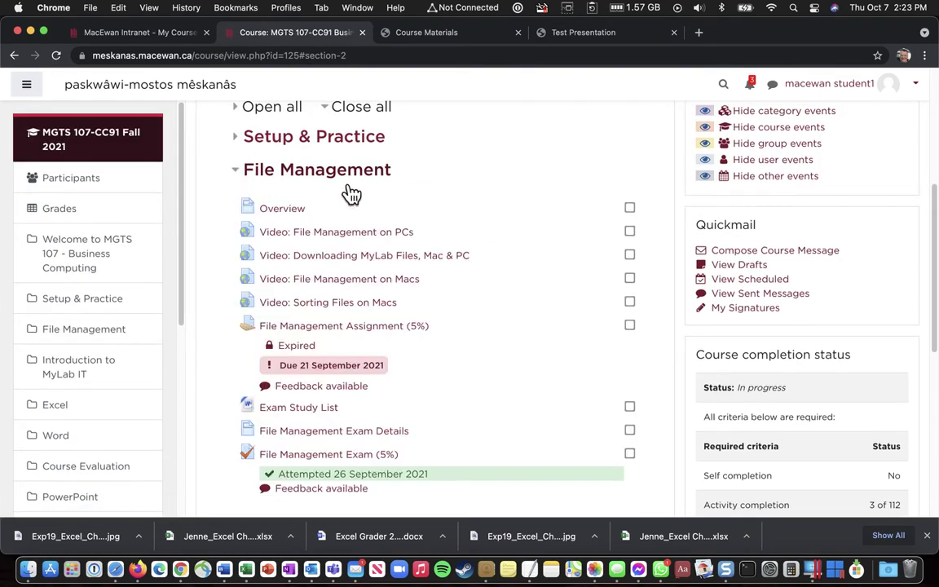
{"action": "left_click", "coordinate": [326, 334]}
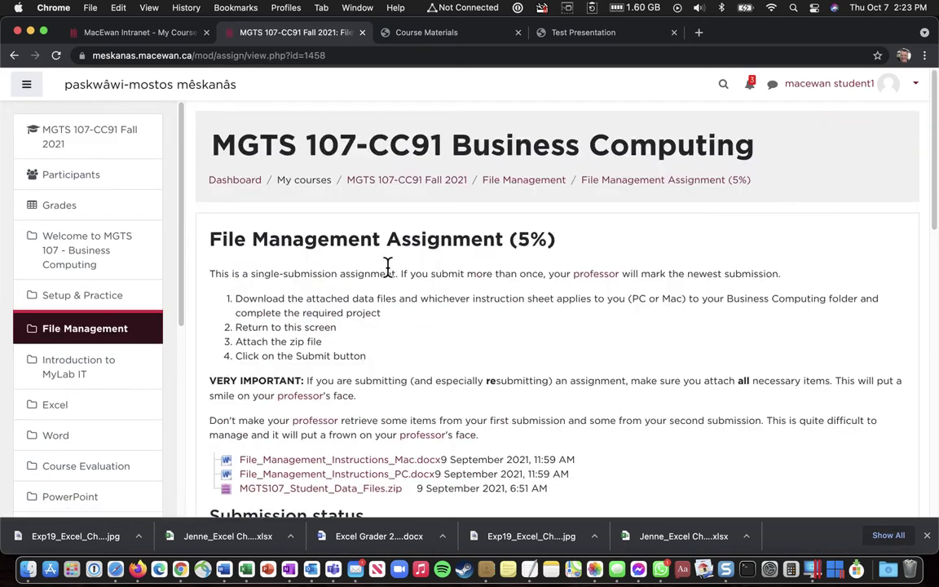
{"action": "scroll", "coordinate": [387, 269], "scroll_direction": "down", "scroll_amount": 5}
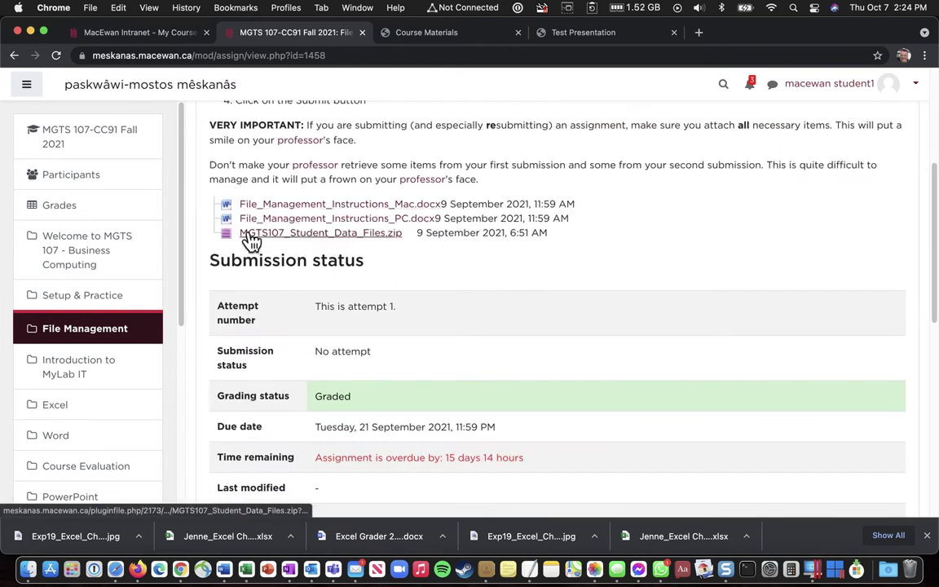
Download MGTS107_Student_Data_Files.zip and save it in the Business Computing folder.
{"action": "left_click", "coordinate": [324, 236]}
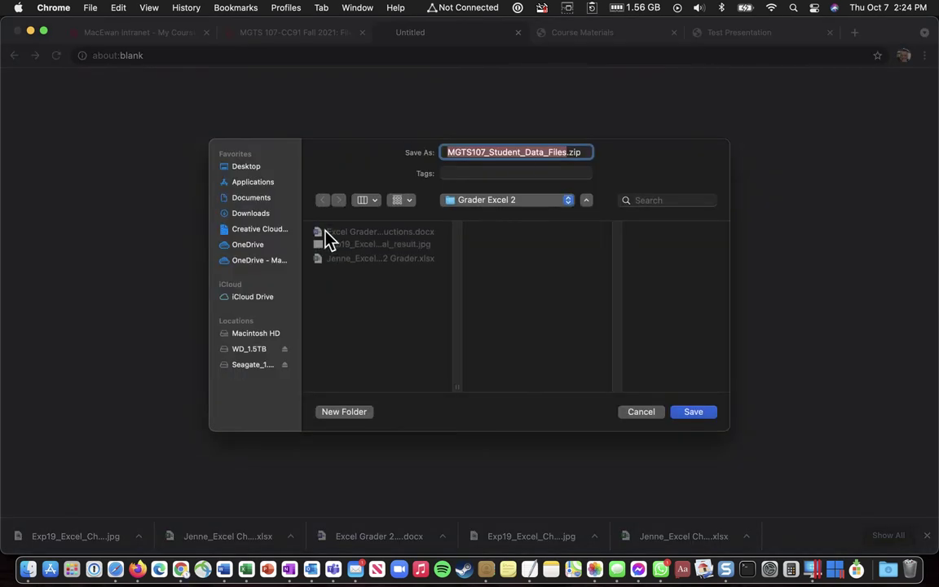
{"action": "left_click", "coordinate": [503, 203]}
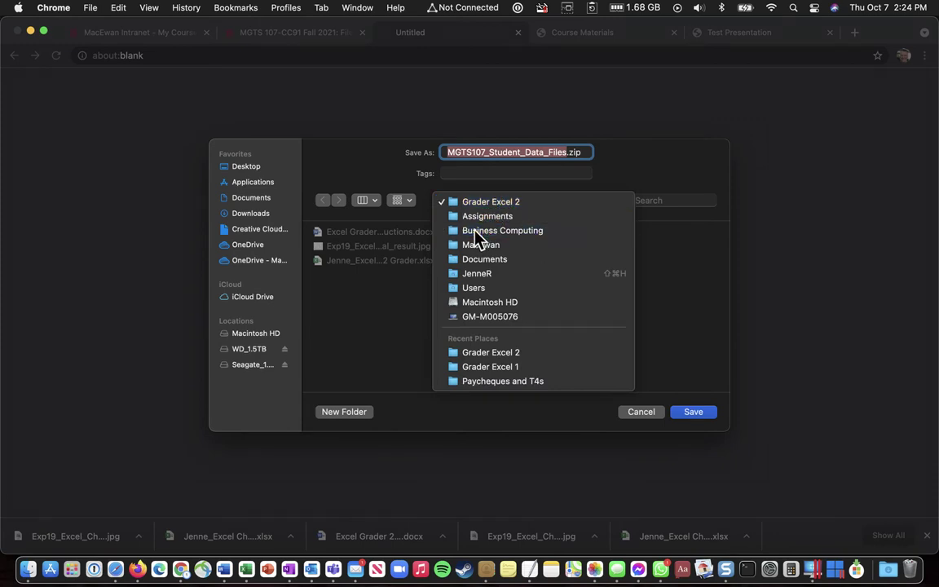
{"action": "left_click", "coordinate": [477, 232]}
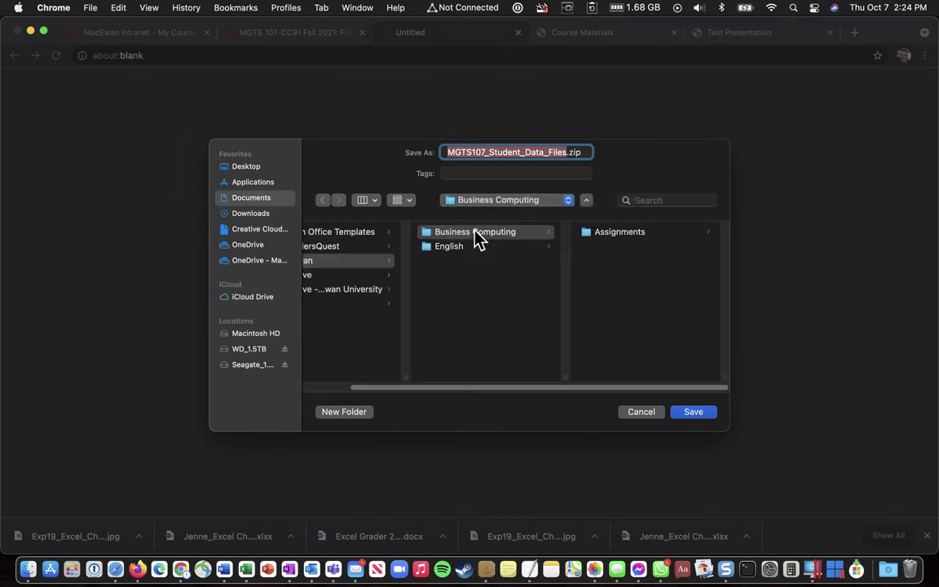
{"action": "left_click", "coordinate": [693, 412]}
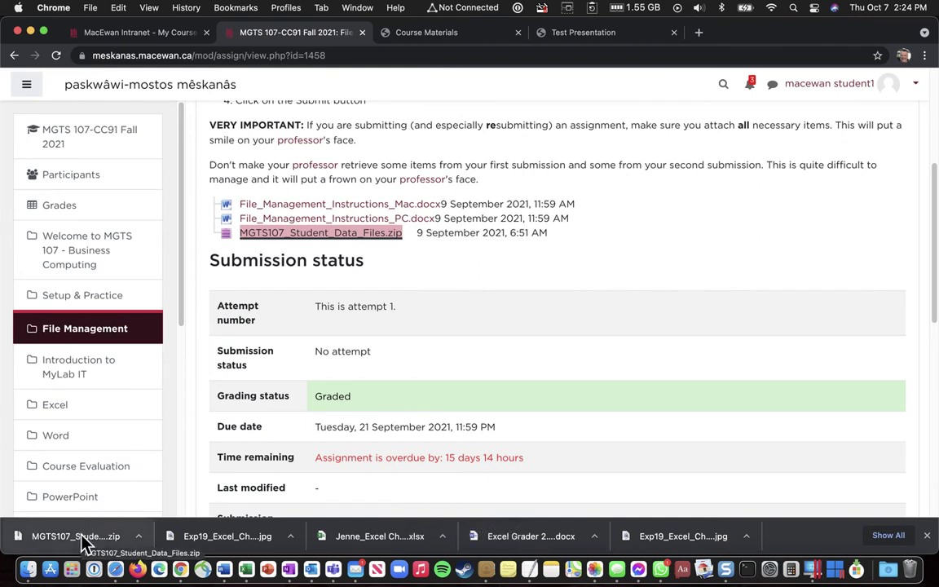
Extract the student data zip in Finder's Business Computing folder into MGMT107_Student_Data_Files.
{"action": "left_click", "coordinate": [28, 569]}
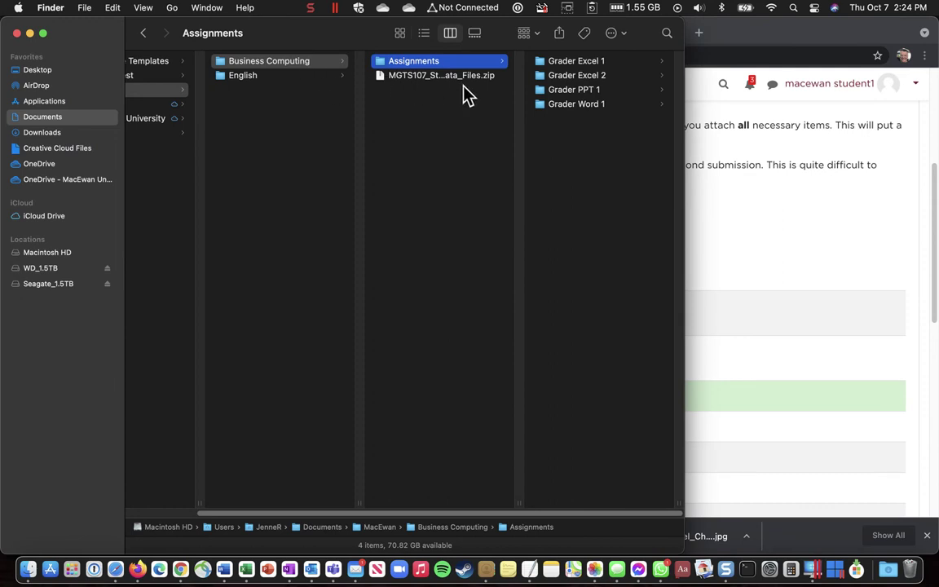
{"action": "left_click", "coordinate": [431, 74]}
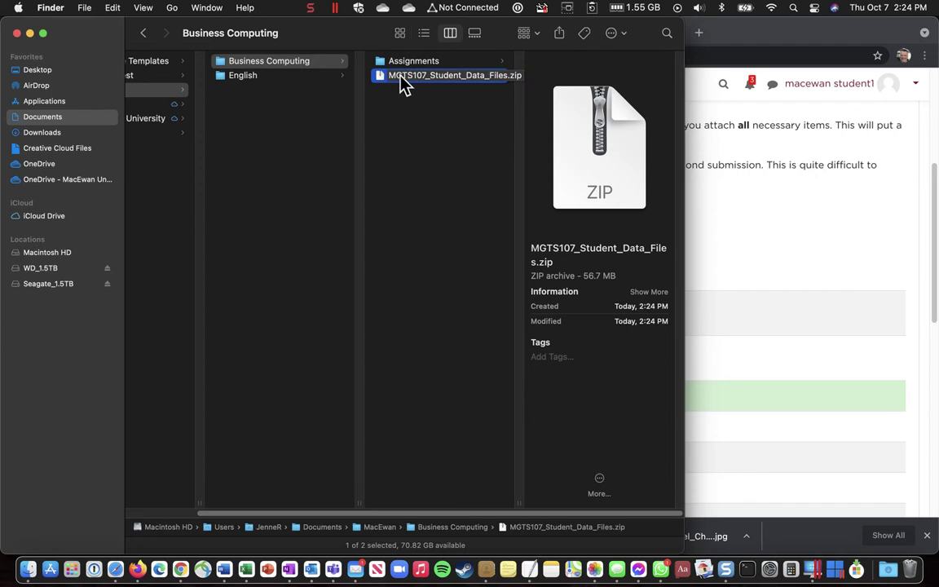
{"action": "right_click", "coordinate": [402, 80]}
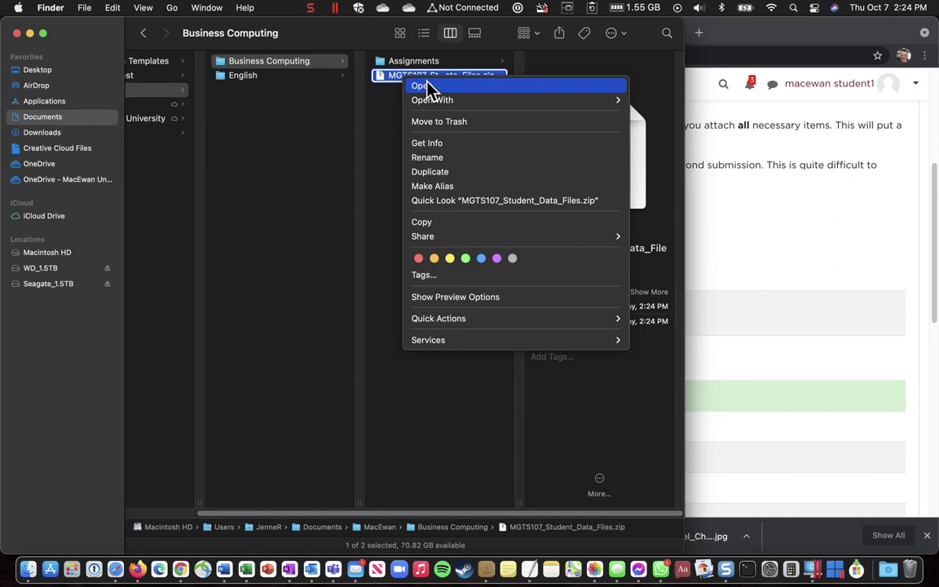
{"action": "key", "text": "Escape"}
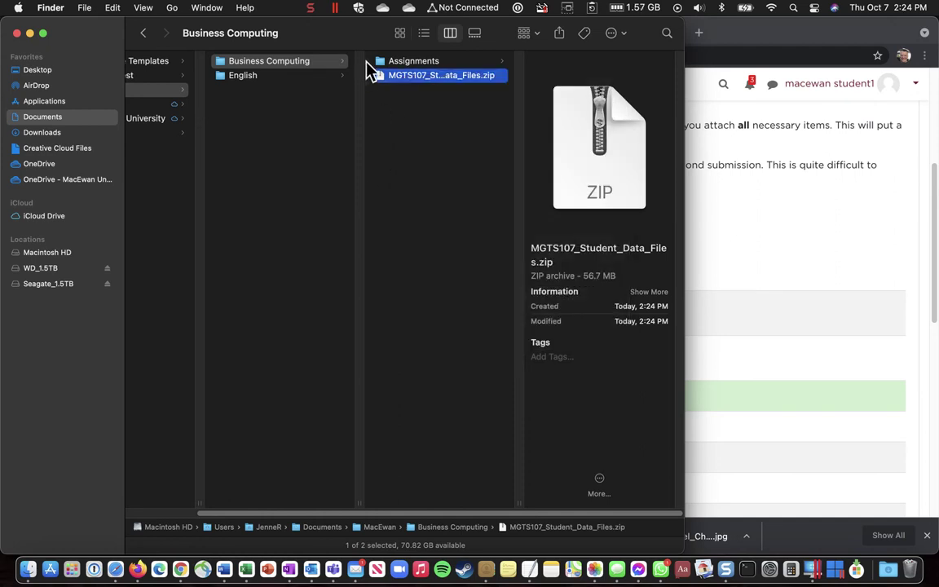
{"action": "double_click", "coordinate": [403, 86]}
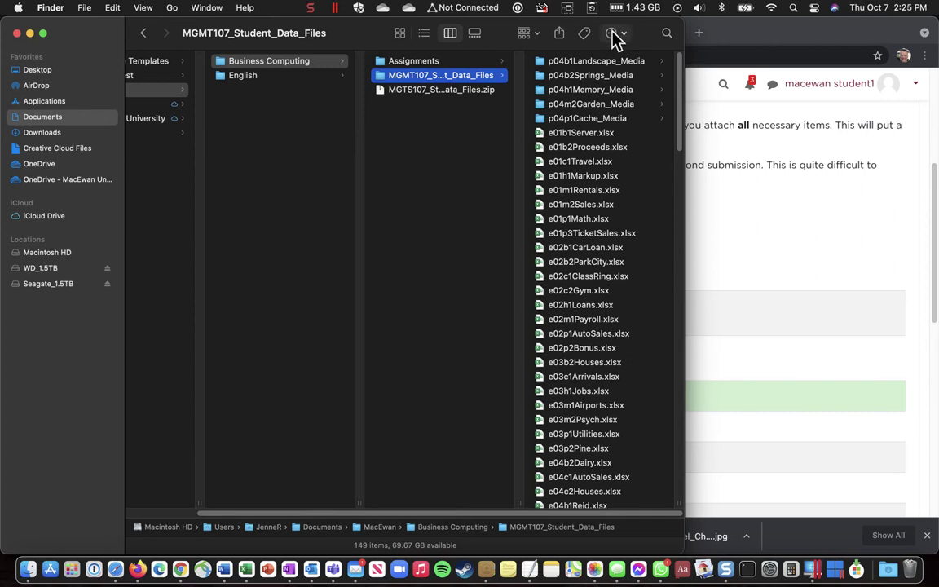
Create a File Management folder inside Assignments.
{"action": "left_click", "coordinate": [413, 62]}
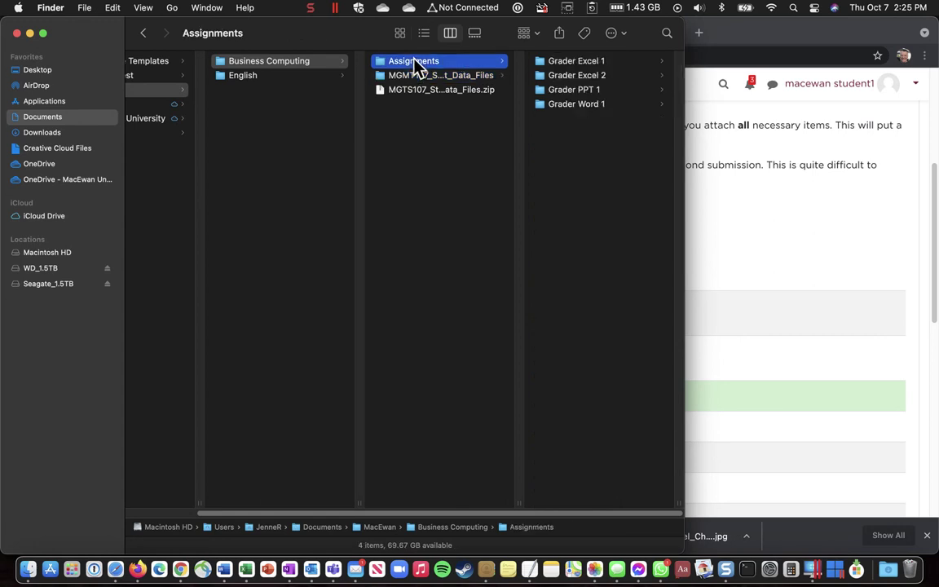
{"action": "right_click", "coordinate": [570, 140]}
{"action": "left_click", "coordinate": [593, 144]}
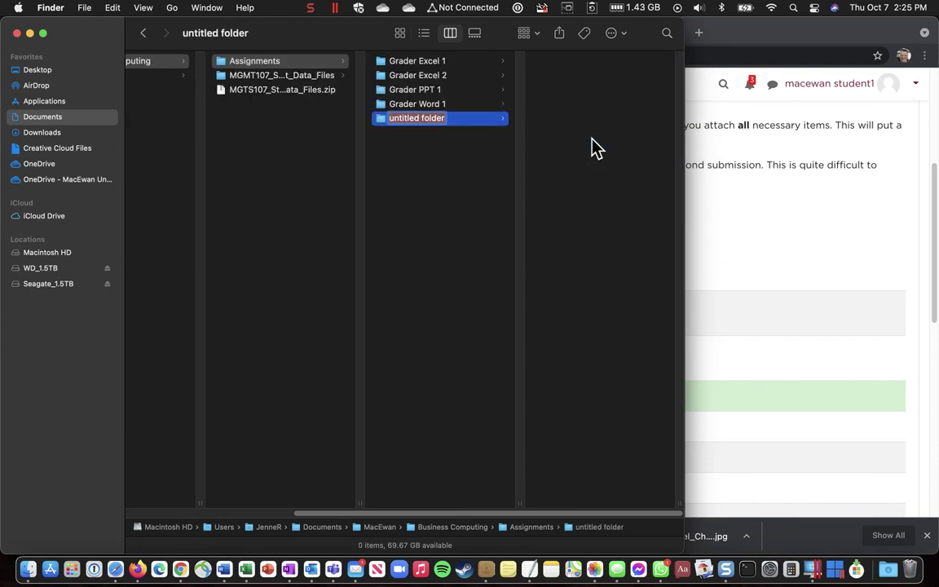
{"action": "type", "text": "Fil"}
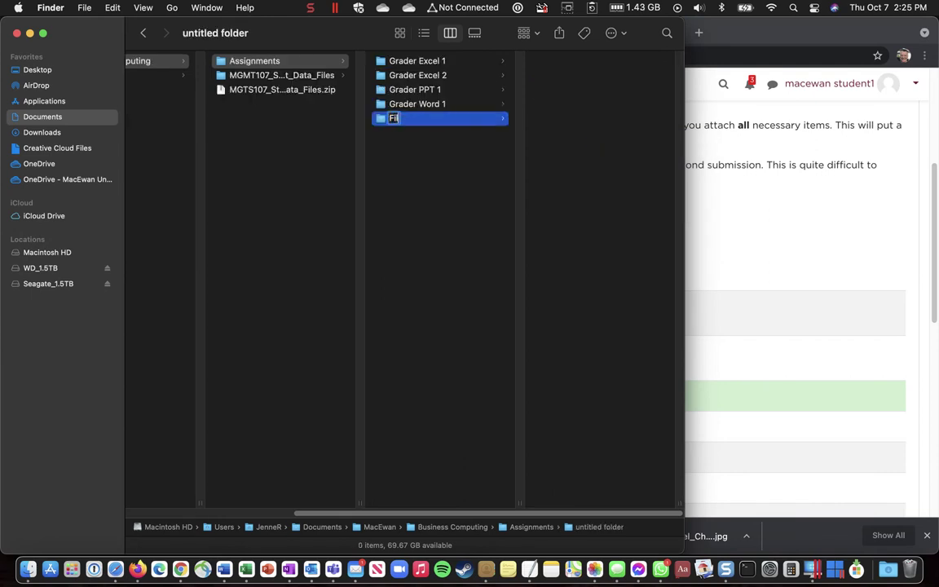
{"action": "type", "text": "e Management"}
{"action": "key", "text": "Return"}
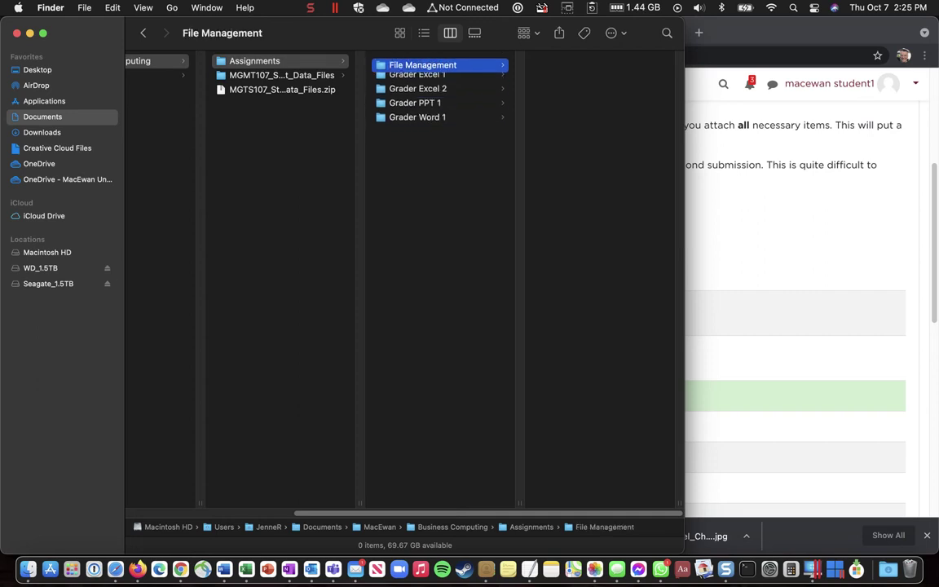
Add a folder Another inside File Management, with a Time folder nested inside it.
{"action": "right_click", "coordinate": [561, 86]}
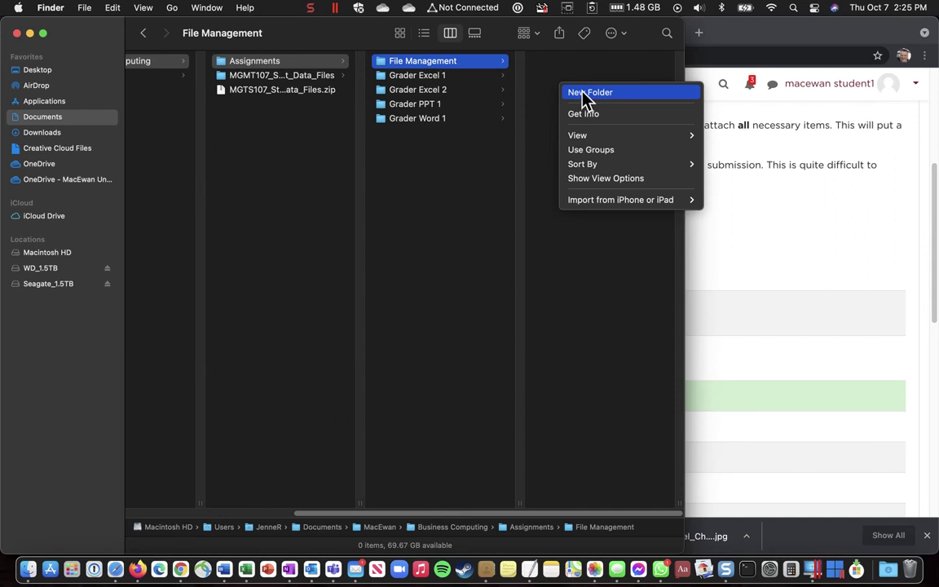
{"action": "left_click", "coordinate": [585, 93]}
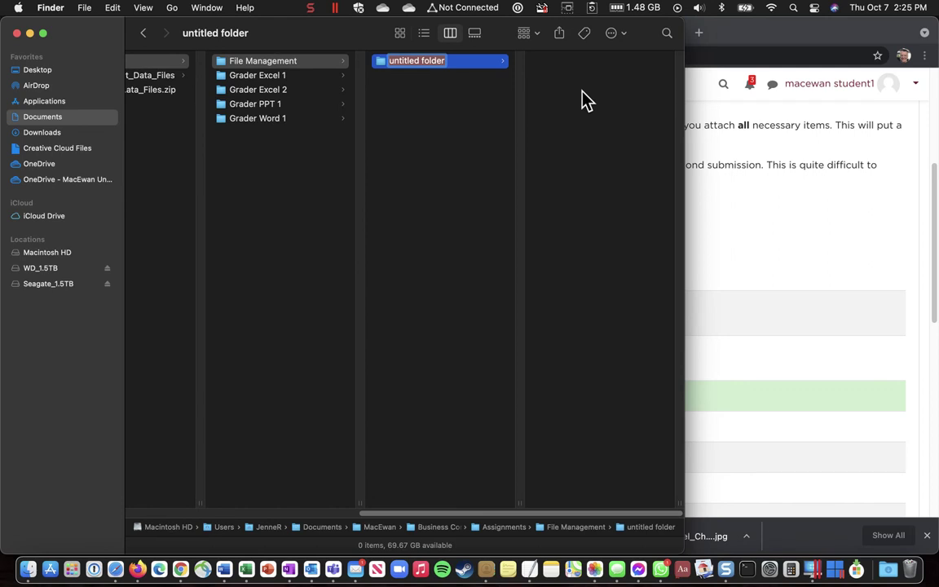
{"action": "type", "text": "Anot"}
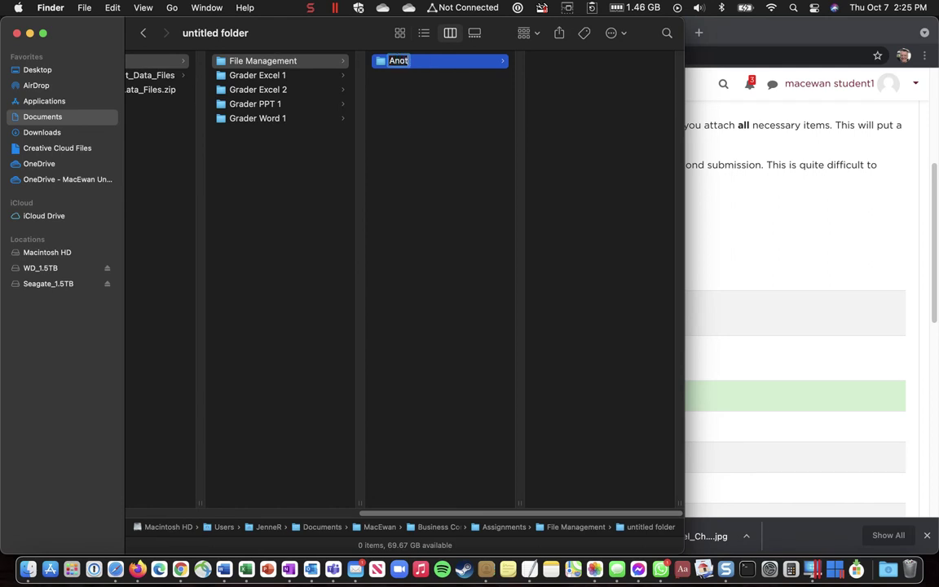
{"action": "type", "text": "her"}
{"action": "key", "text": "Return"}
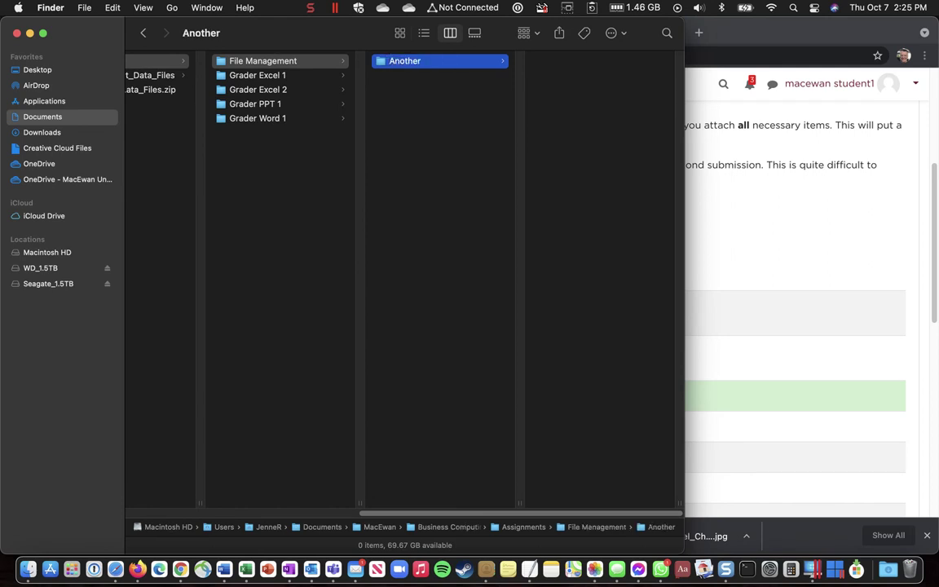
{"action": "right_click", "coordinate": [581, 106]}
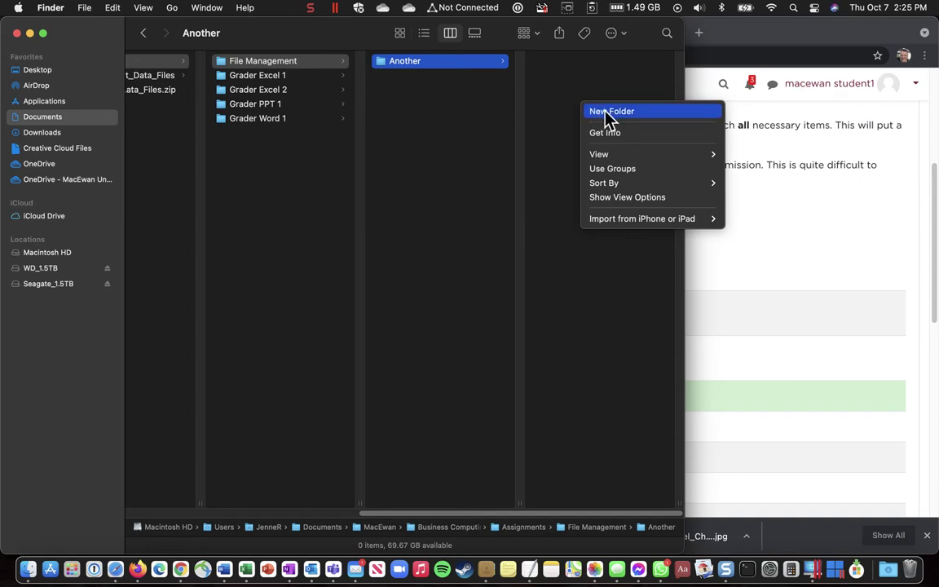
{"action": "left_click", "coordinate": [612, 111]}
{"action": "type", "text": "Tim"}
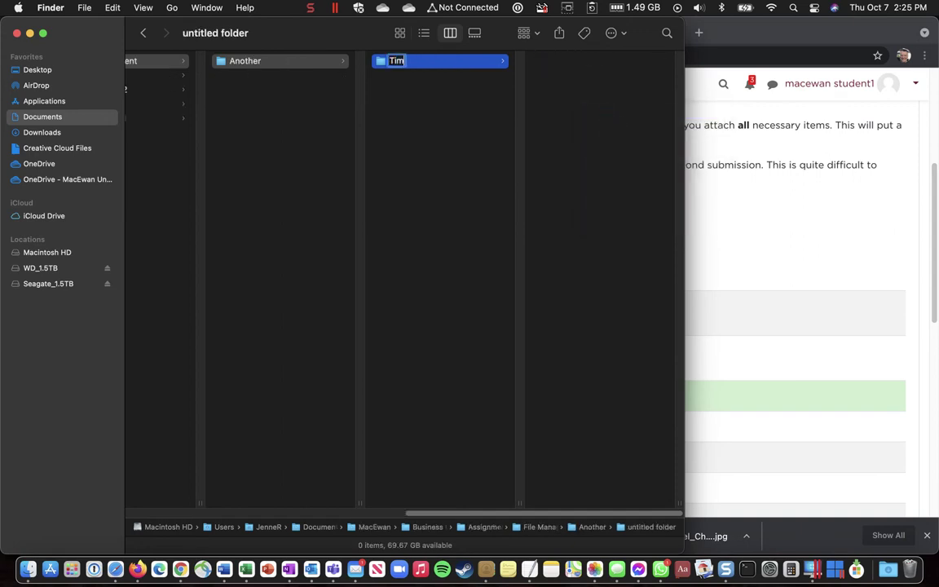
{"action": "type", "text": "e"}
{"action": "key", "text": "Return"}
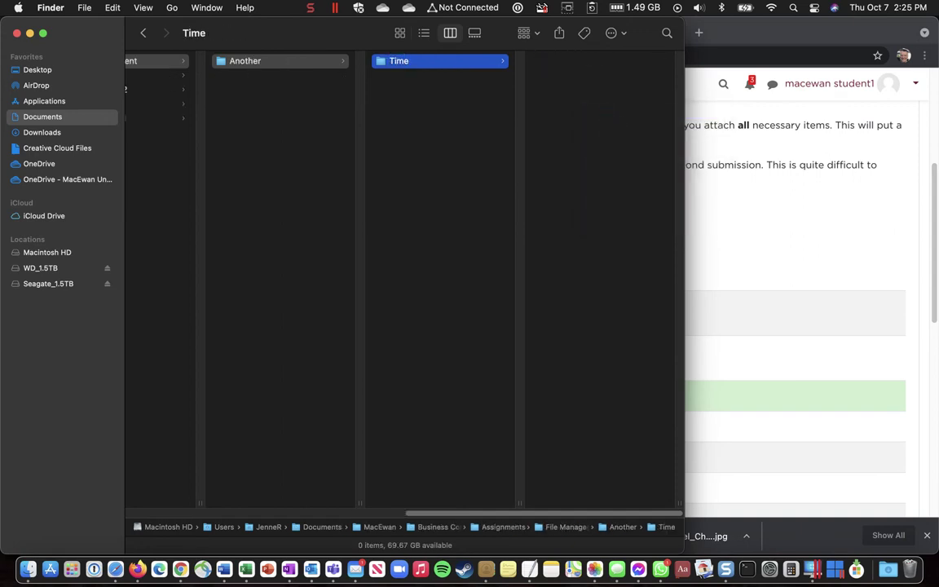
Create a folder And inside Time and start naming a Place folder inside And.
{"action": "right_click", "coordinate": [565, 125]}
{"action": "left_click", "coordinate": [583, 130]}
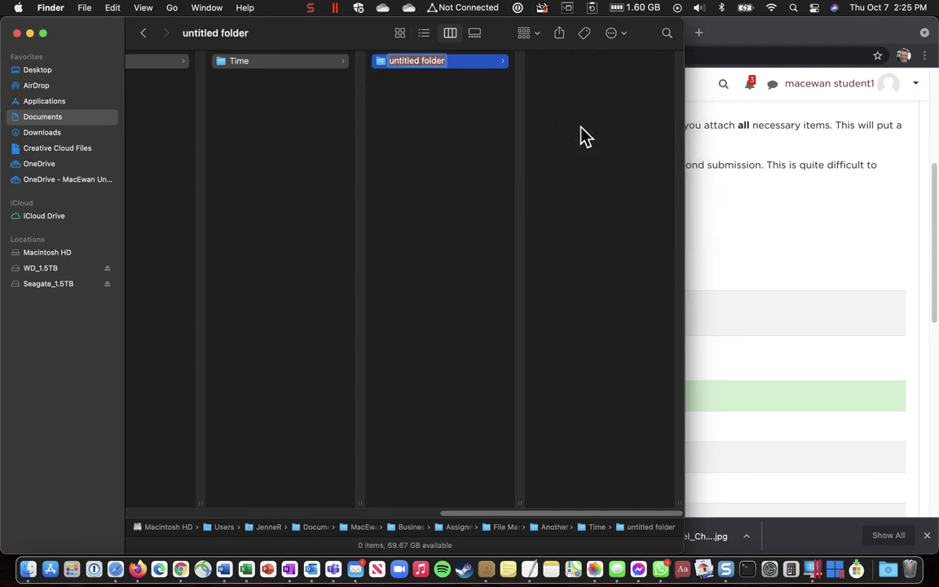
{"action": "type", "text": "And"}
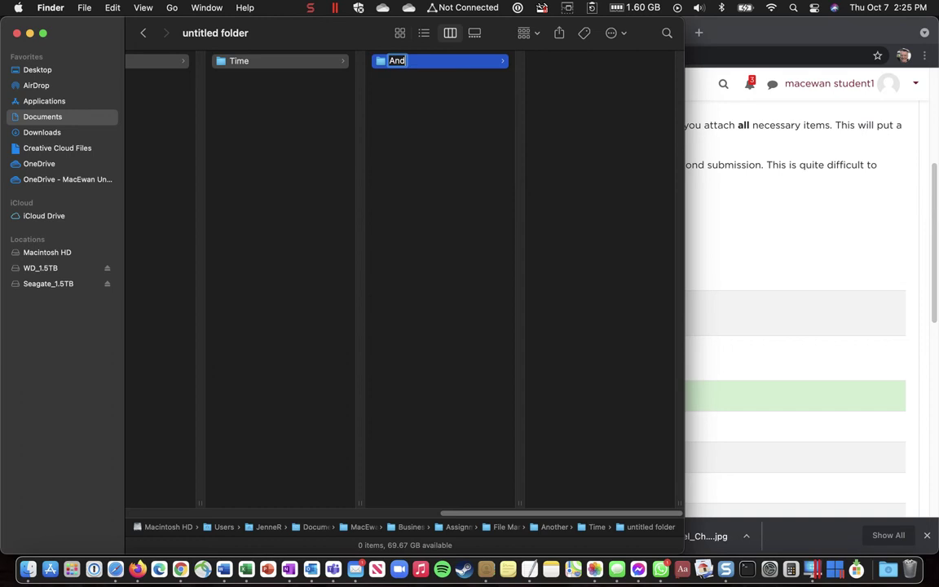
{"action": "right_click", "coordinate": [611, 193]}
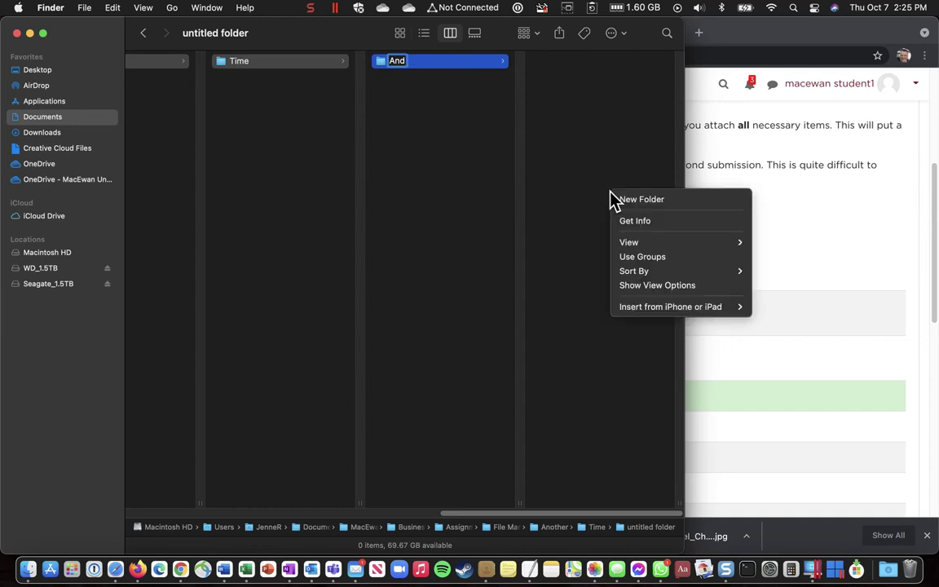
{"action": "left_click", "coordinate": [642, 200]}
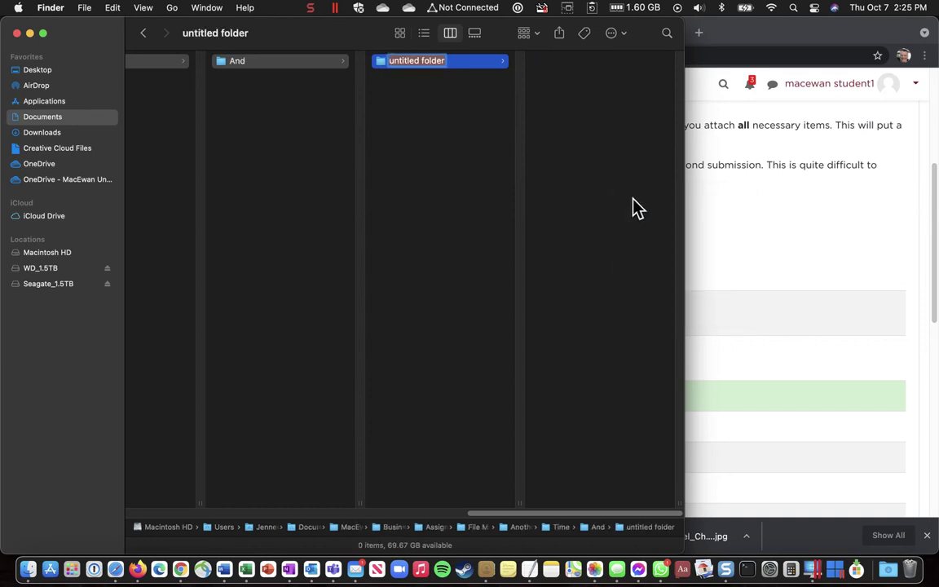
{"action": "type", "text": "Place"}
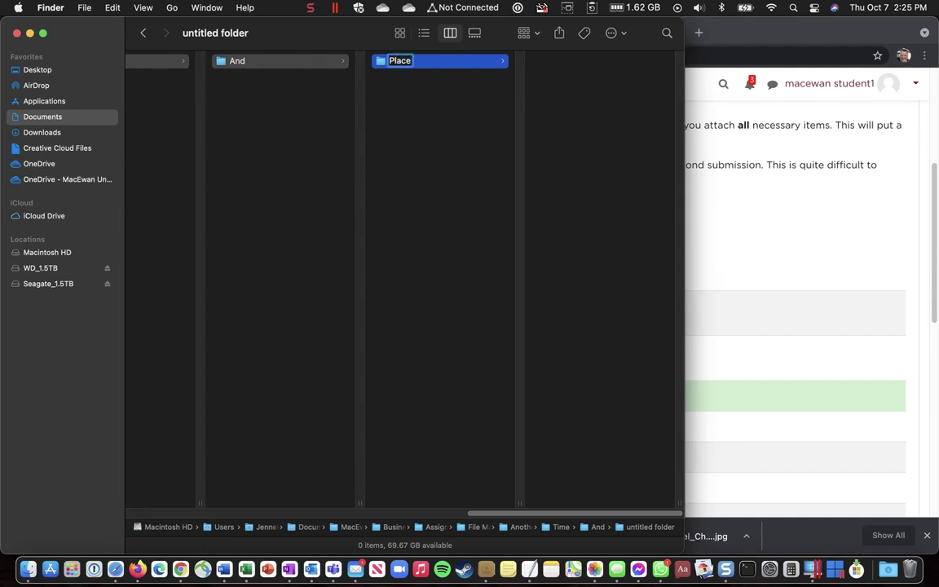
Confirm the Place folder name and add a Boy folder inside File Management.
{"action": "key", "text": "Return"}
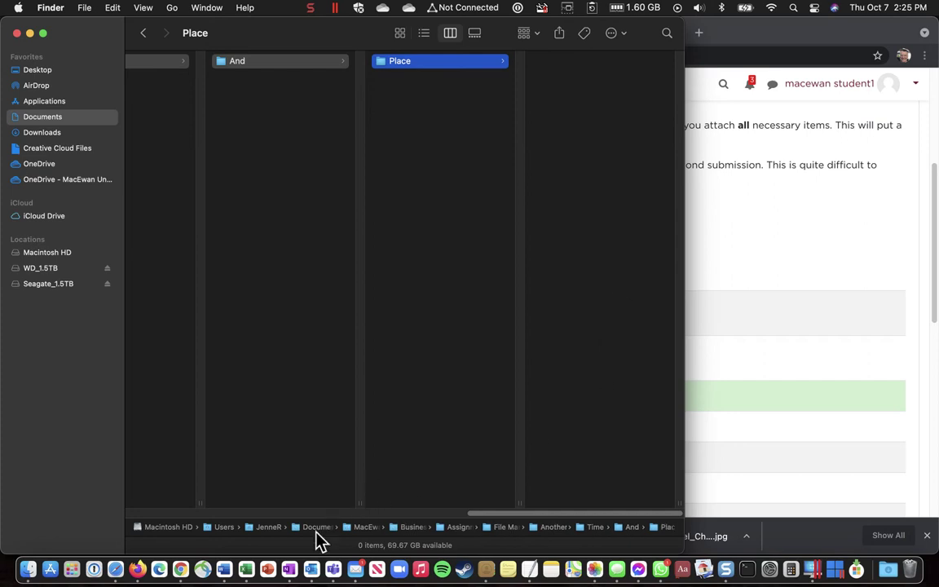
{"action": "left_click_drag", "start_coordinate": [493, 516], "coordinate": [362, 517]}
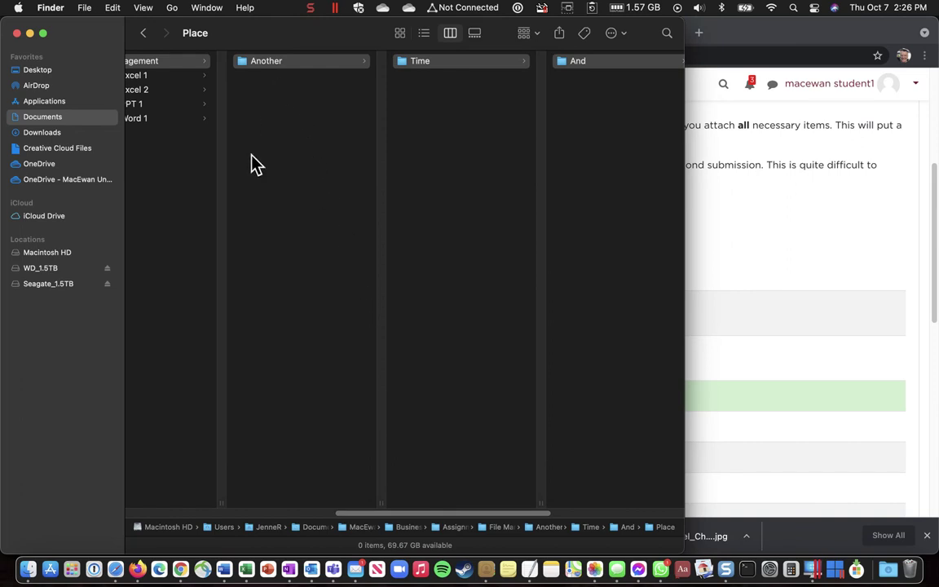
{"action": "right_click", "coordinate": [264, 112]}
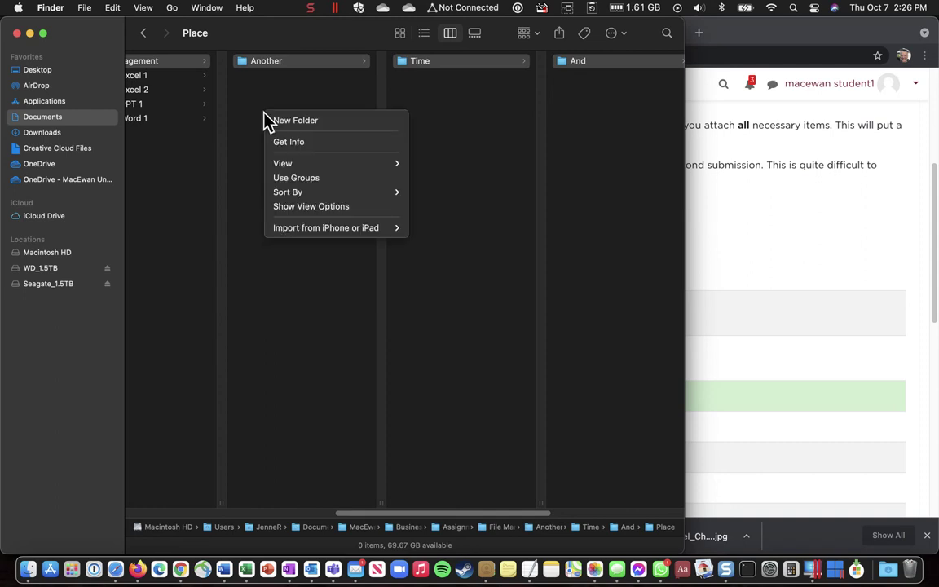
{"action": "left_click", "coordinate": [296, 122]}
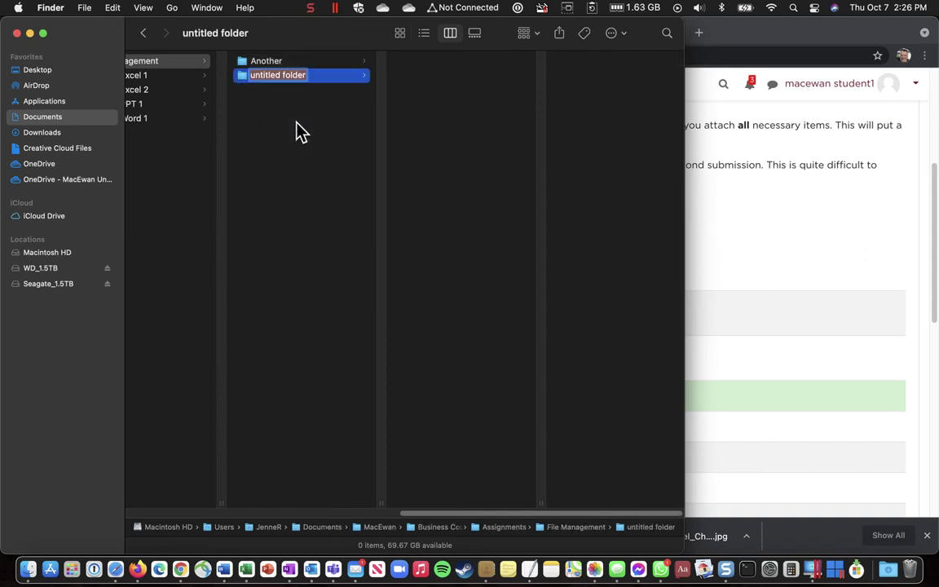
{"action": "type", "text": "Boy"}
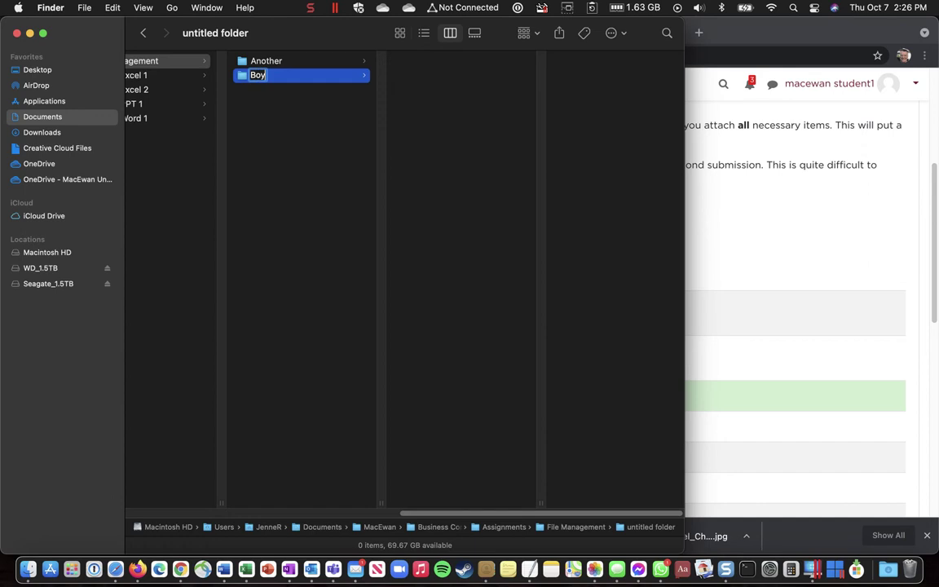
{"action": "key", "text": "Return"}
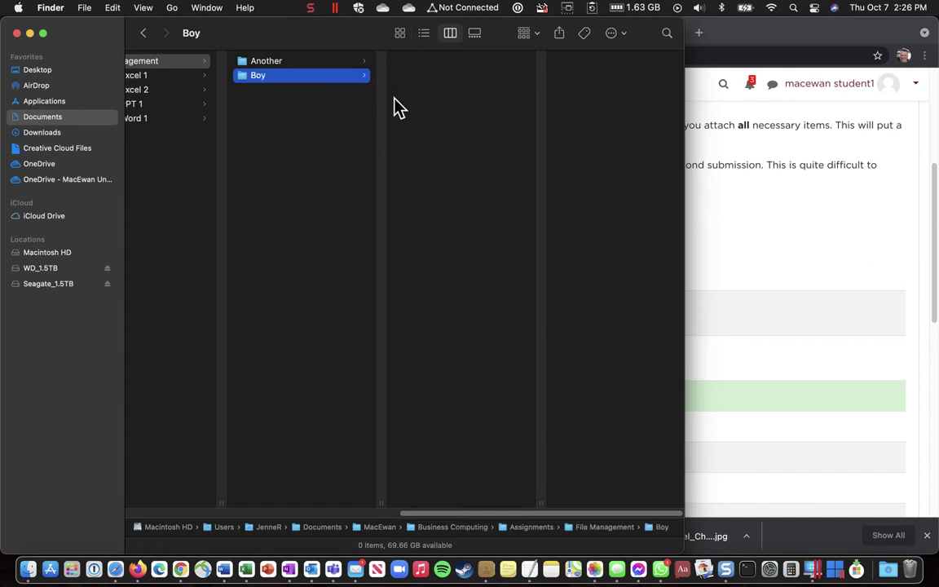
Create a Meets folder inside Boy.
{"action": "right_click", "coordinate": [413, 116]}
{"action": "left_click", "coordinate": [444, 122]}
{"action": "type", "text": "Meets"}
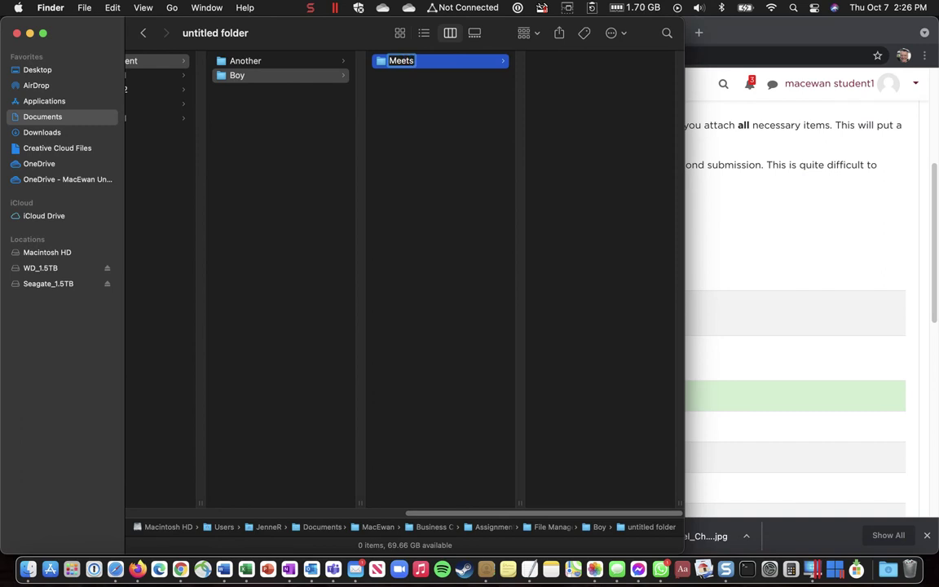
{"action": "key", "text": "Return"}
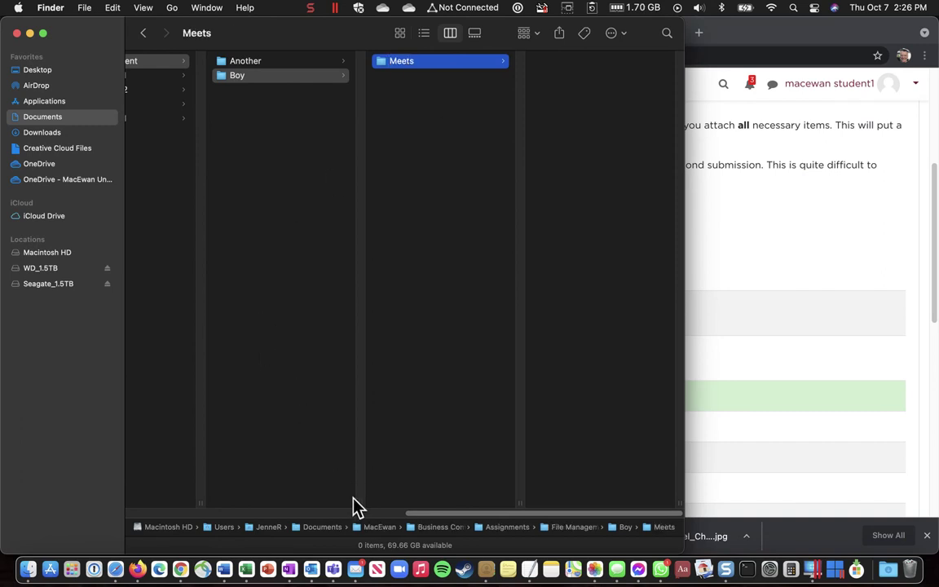
Switch the Finder window to list view.
{"action": "left_click", "coordinate": [351, 516]}
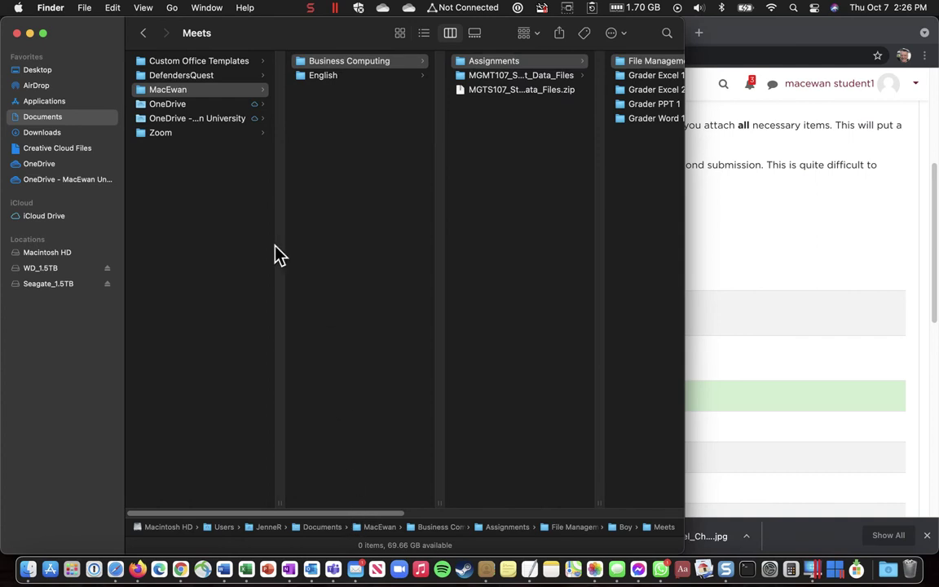
{"action": "left_click", "coordinate": [143, 8]}
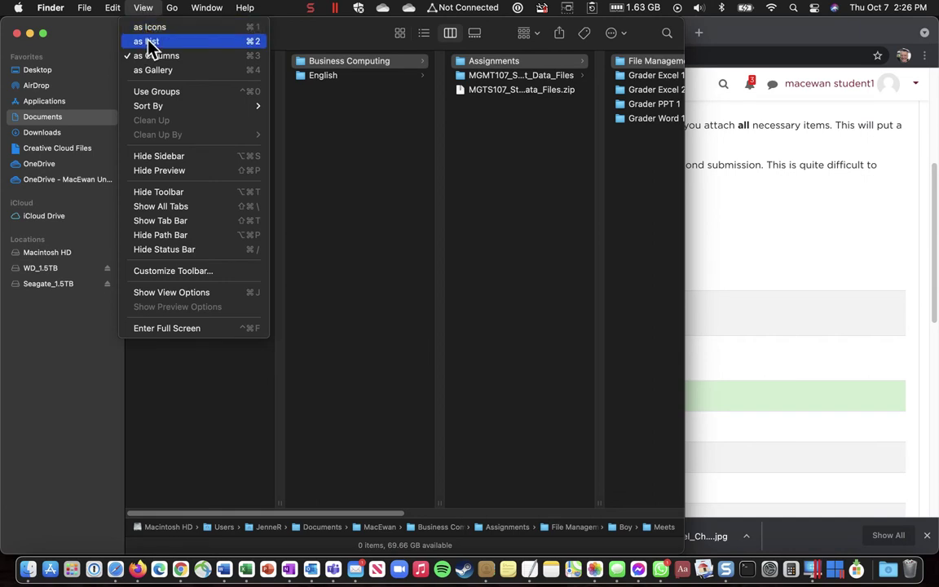
{"action": "left_click", "coordinate": [148, 41]}
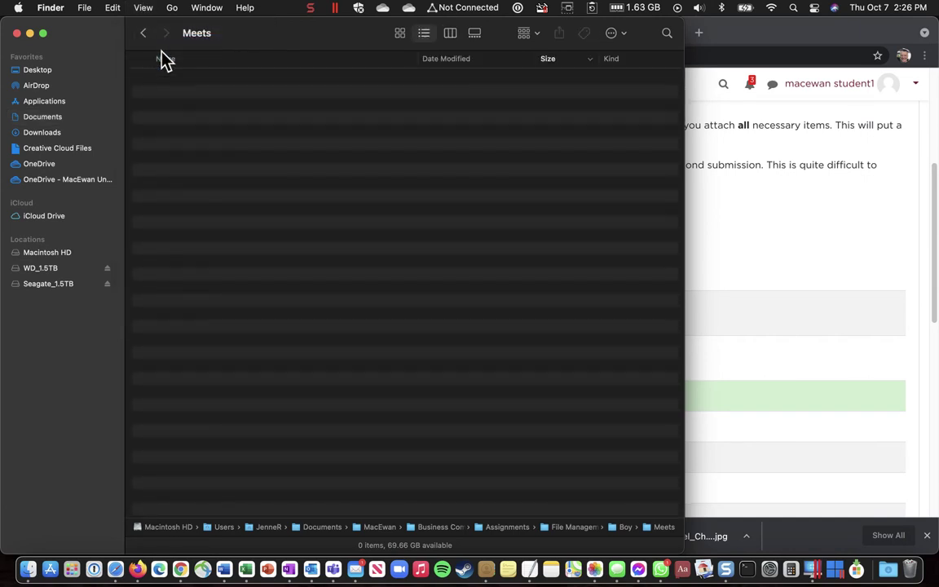
Show Documents with MacEwan fully expanded and MGMT107_Student_Data_Files collapsed.
{"action": "left_click", "coordinate": [51, 118]}
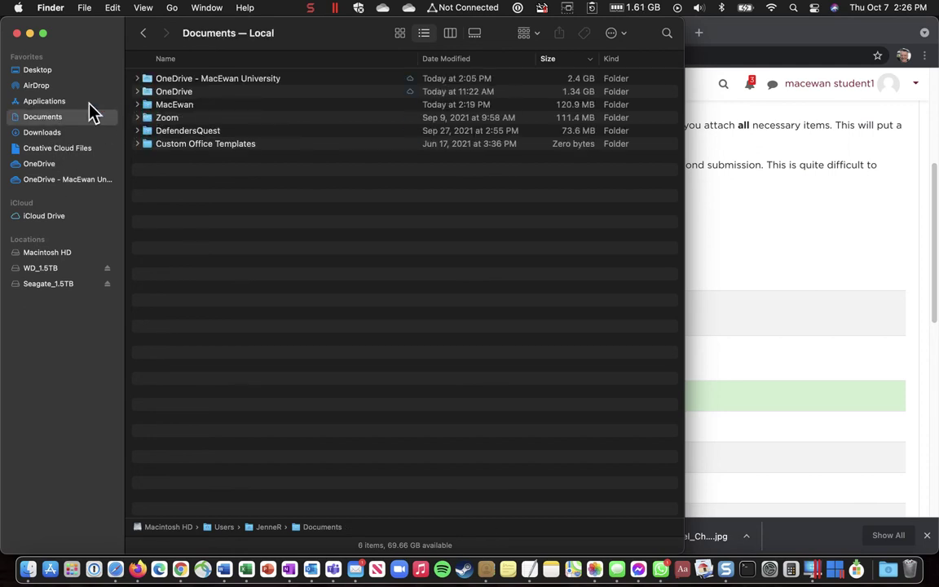
{"action": "left_click", "coordinate": [137, 106]}
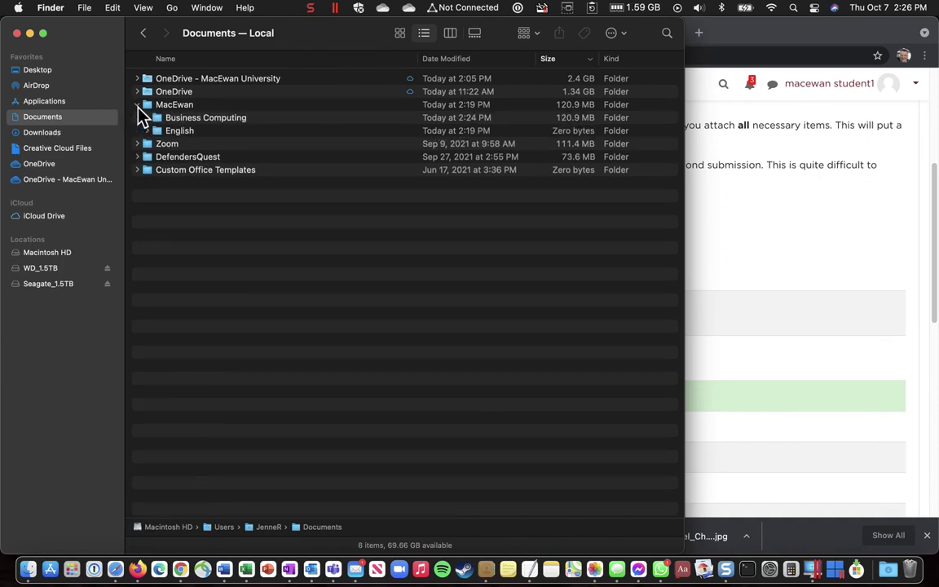
{"action": "left_click", "coordinate": [137, 105]}
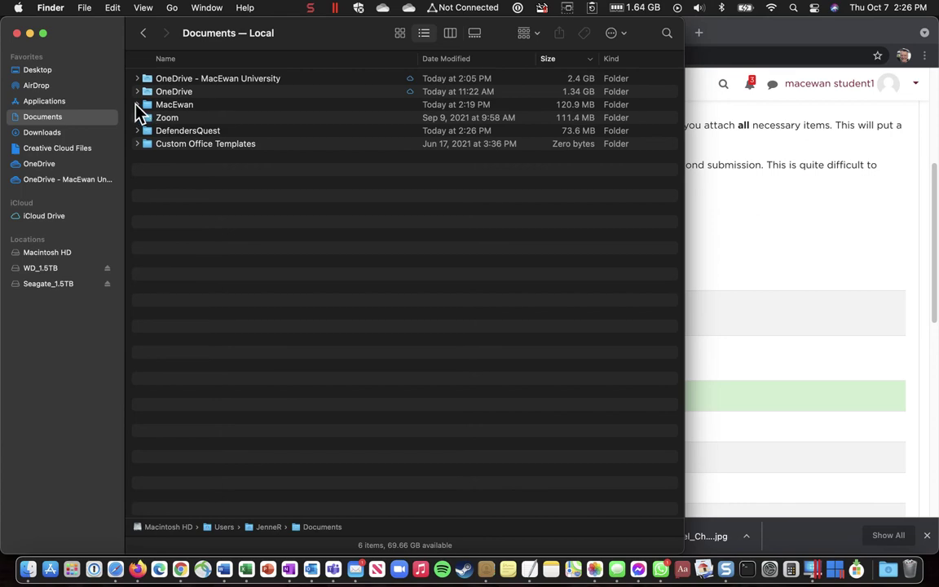
{"action": "left_click", "coordinate": [137, 105], "text": "alt"}
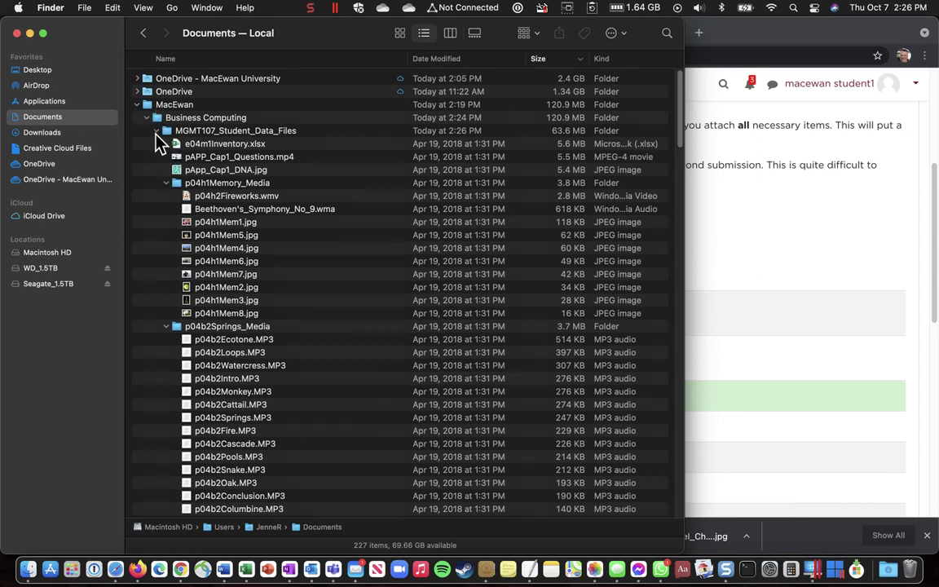
{"action": "left_click", "coordinate": [156, 131]}
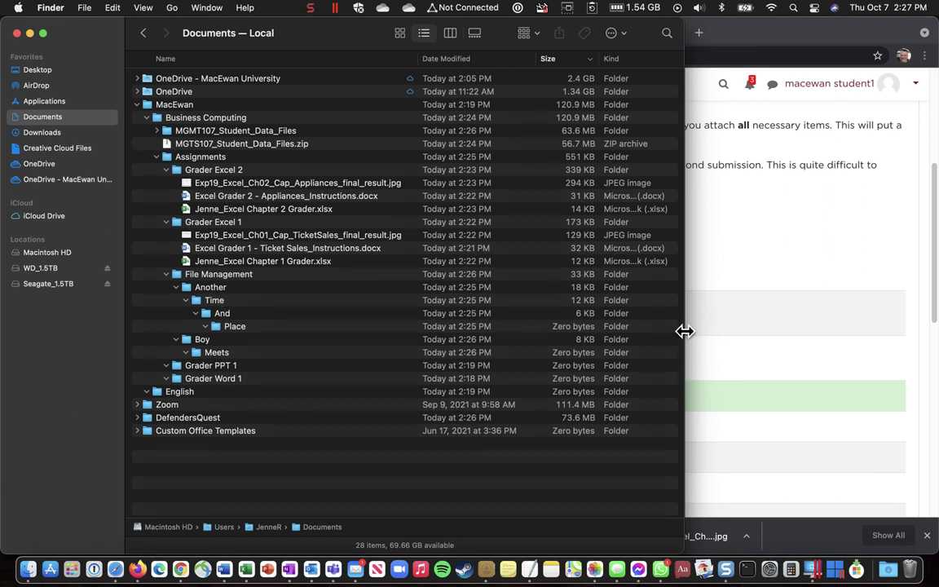
Narrow the Documents window and open a second Finder window in column view.
{"action": "left_click_drag", "start_coordinate": [685, 331], "coordinate": [462, 319]}
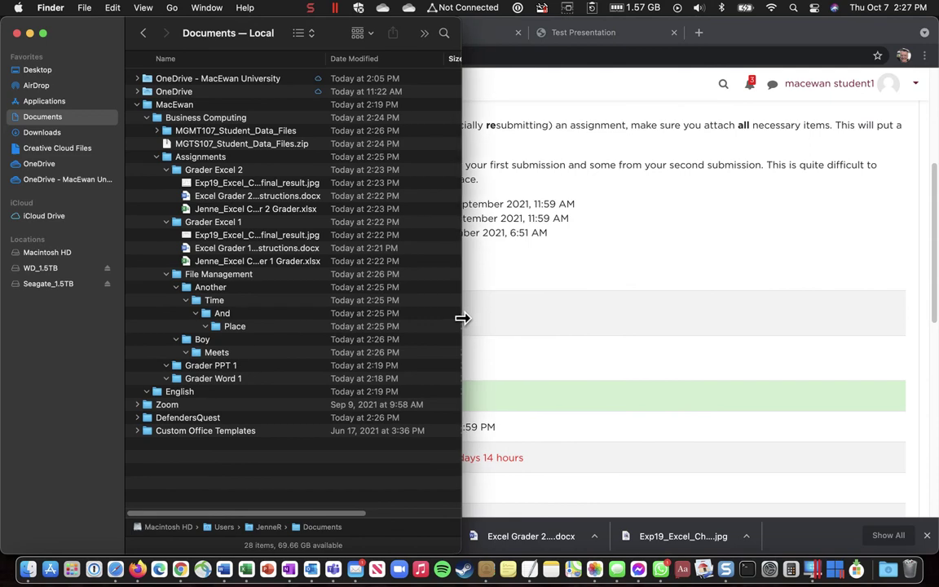
{"action": "left_click", "coordinate": [85, 10]}
{"action": "left_click", "coordinate": [88, 26]}
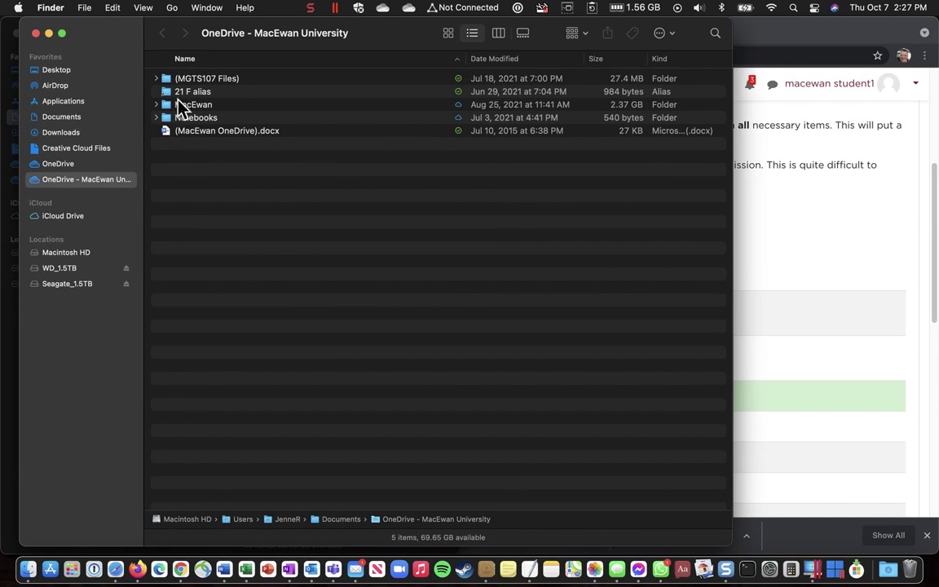
{"action": "left_click", "coordinate": [157, 105]}
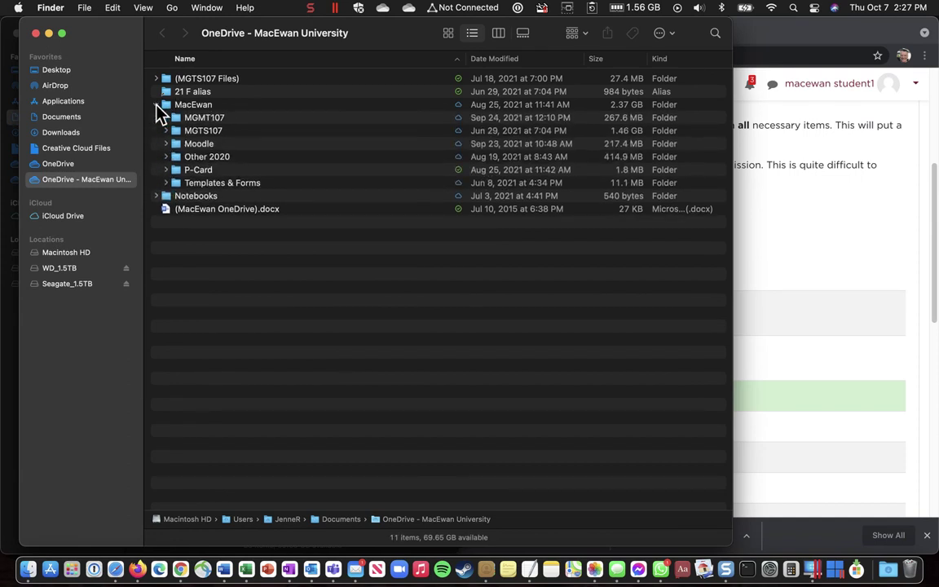
{"action": "left_click", "coordinate": [157, 105]}
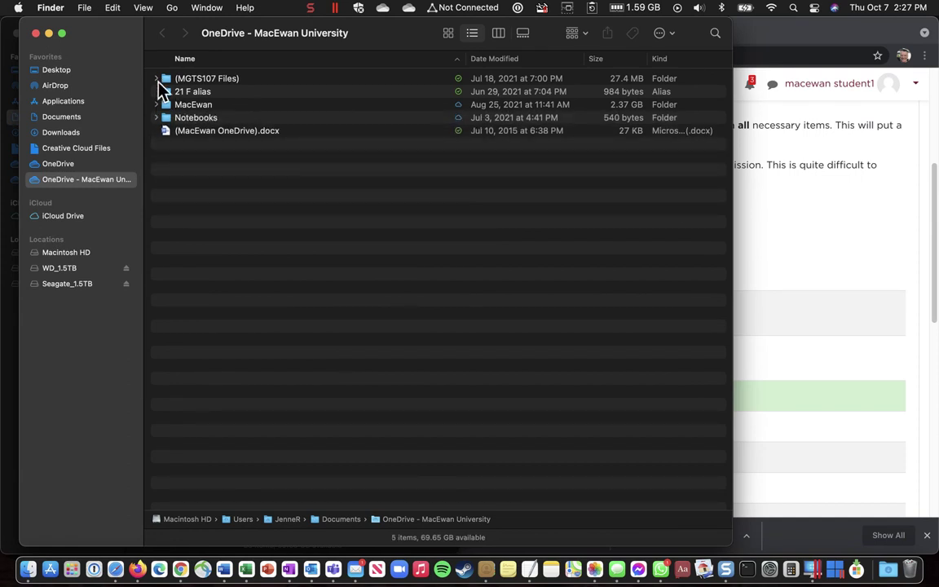
{"action": "left_click", "coordinate": [145, 12]}
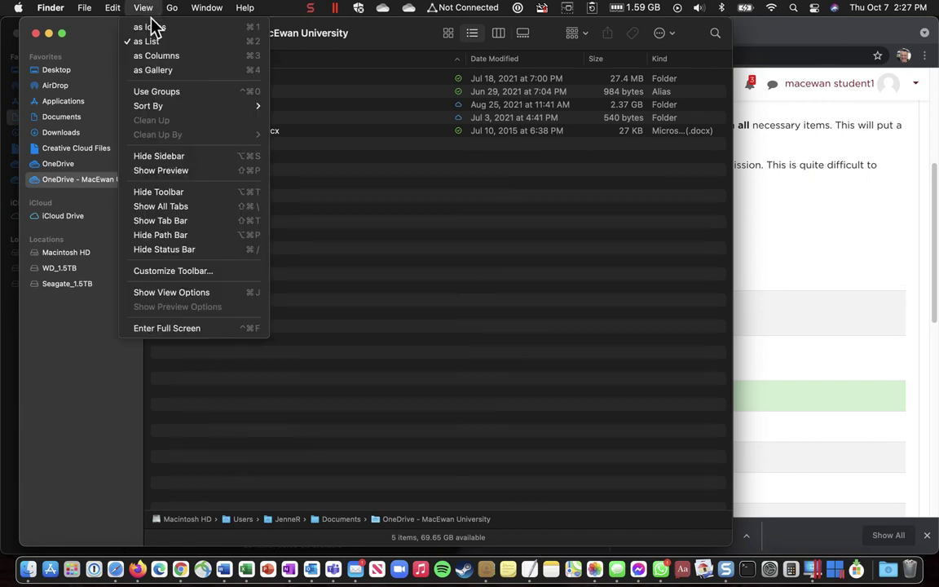
{"action": "left_click", "coordinate": [155, 56]}
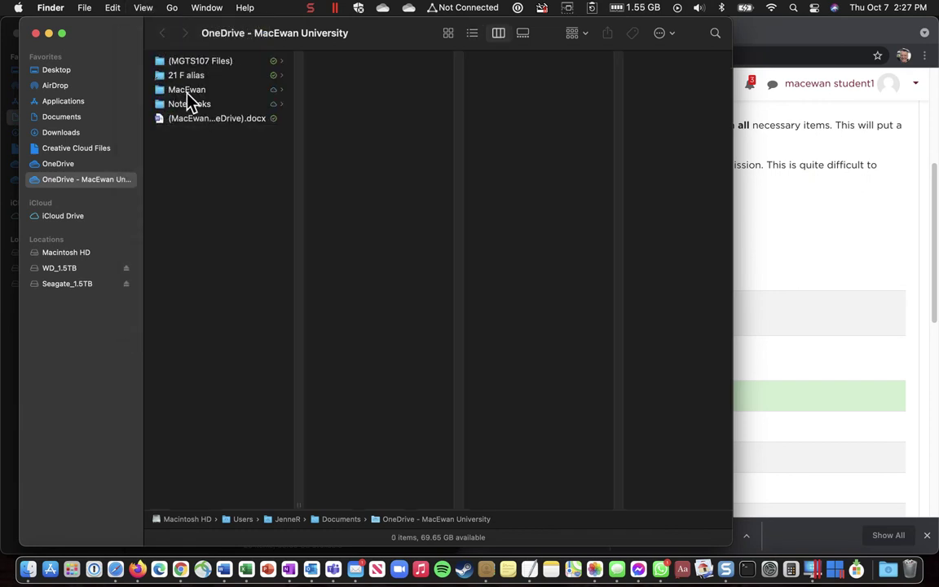
Browse the second window to Documents > MacEwan > Business Computing > MGMT107_Student_Data_Files.
{"action": "left_click", "coordinate": [188, 91]}
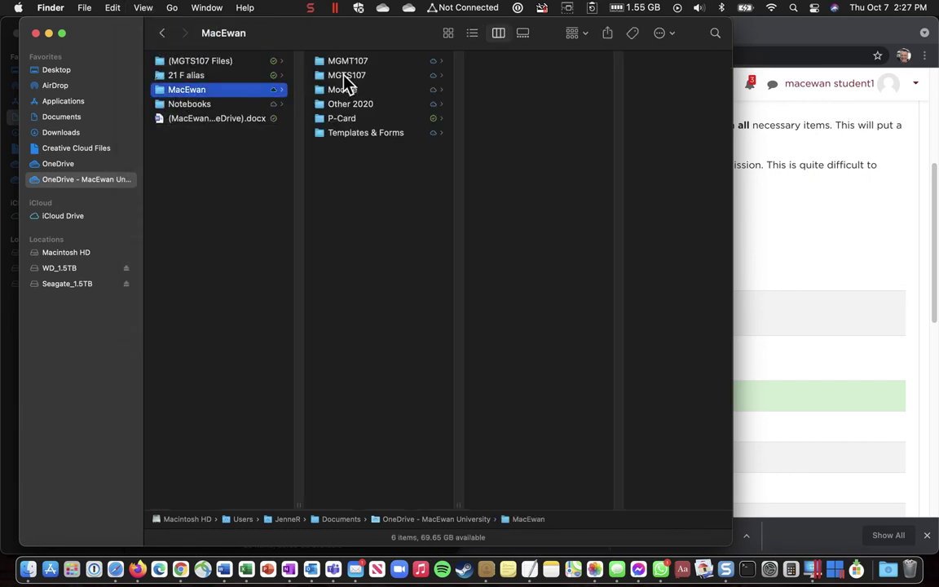
{"action": "left_click", "coordinate": [61, 118]}
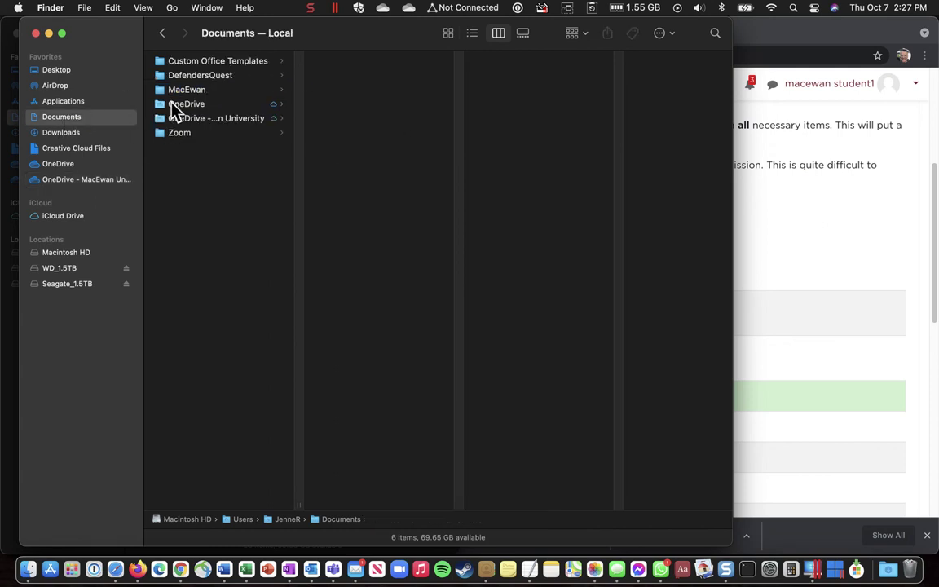
{"action": "left_click", "coordinate": [188, 90]}
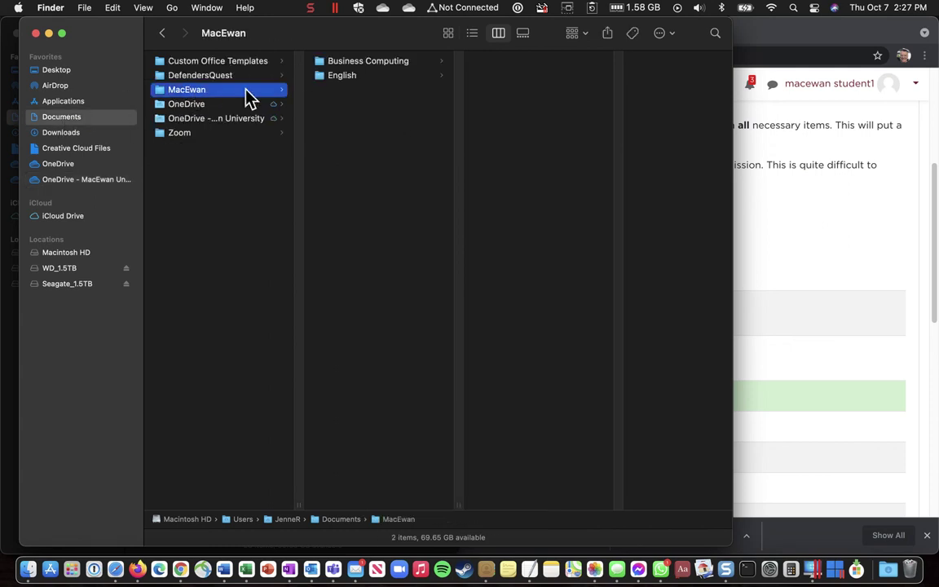
{"action": "left_click", "coordinate": [379, 63]}
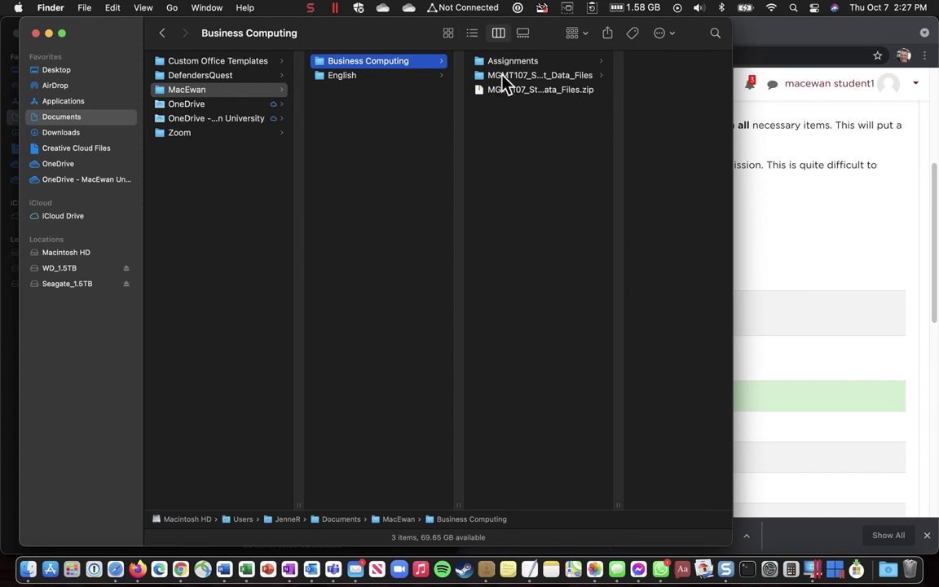
{"action": "left_click", "coordinate": [485, 75]}
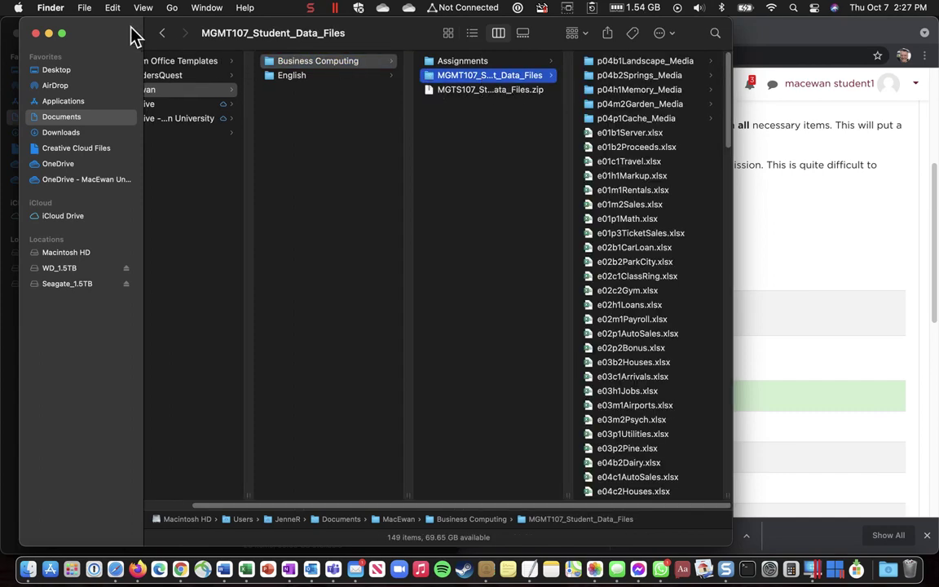
Arrange the student files window beside the Documents list window.
{"action": "left_click_drag", "start_coordinate": [111, 27], "coordinate": [89, 77]}
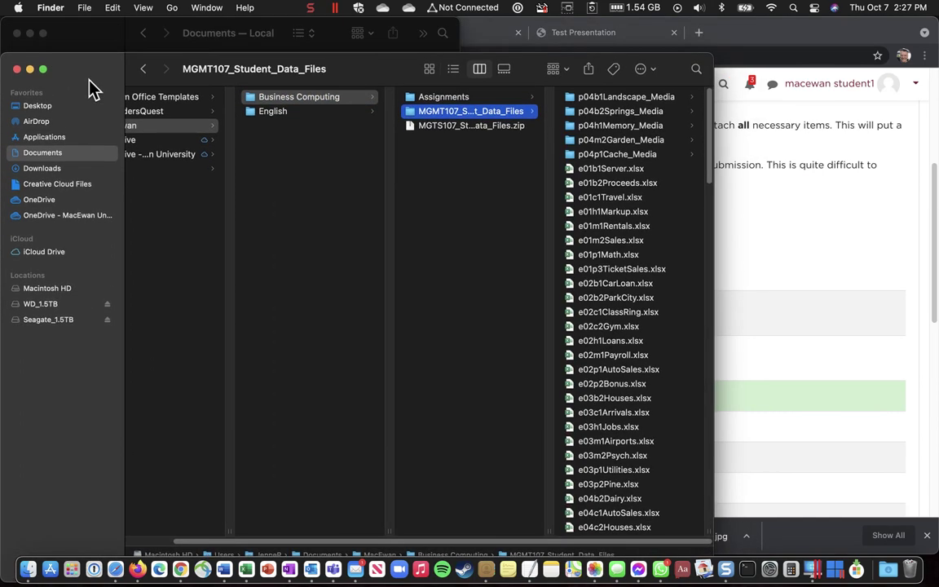
{"action": "left_click_drag", "start_coordinate": [389, 70], "coordinate": [45, 195]}
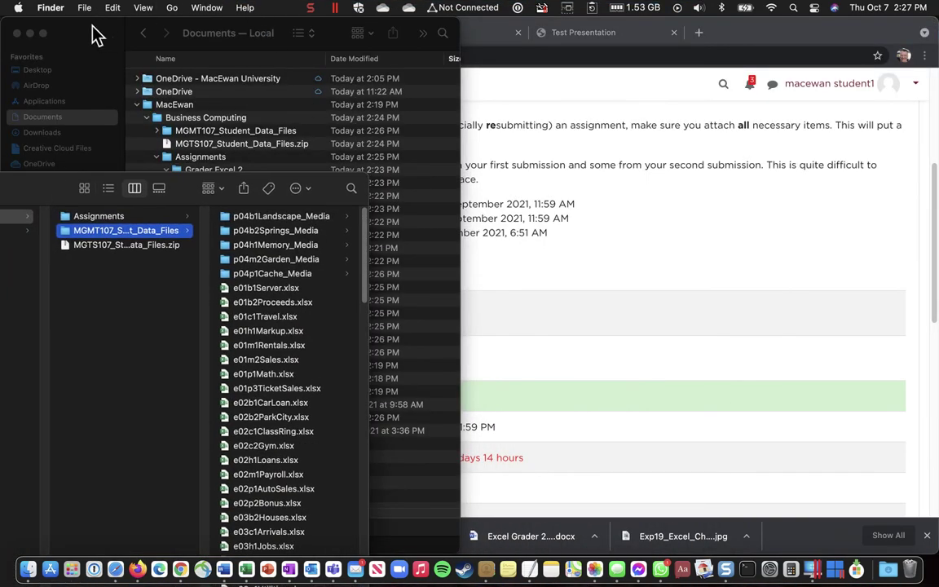
{"action": "left_click_drag", "start_coordinate": [95, 33], "coordinate": [503, 59]}
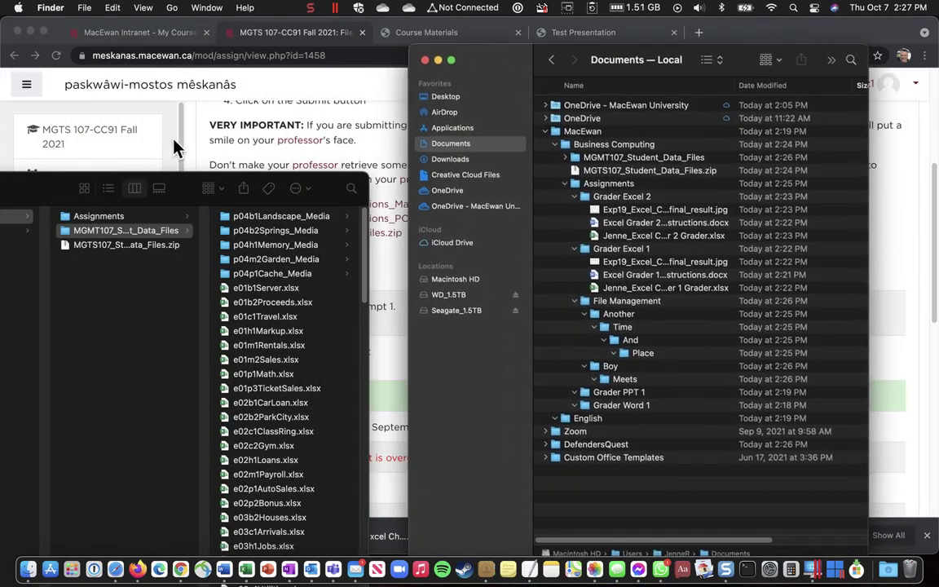
{"action": "left_click_drag", "start_coordinate": [58, 187], "coordinate": [71, 44]}
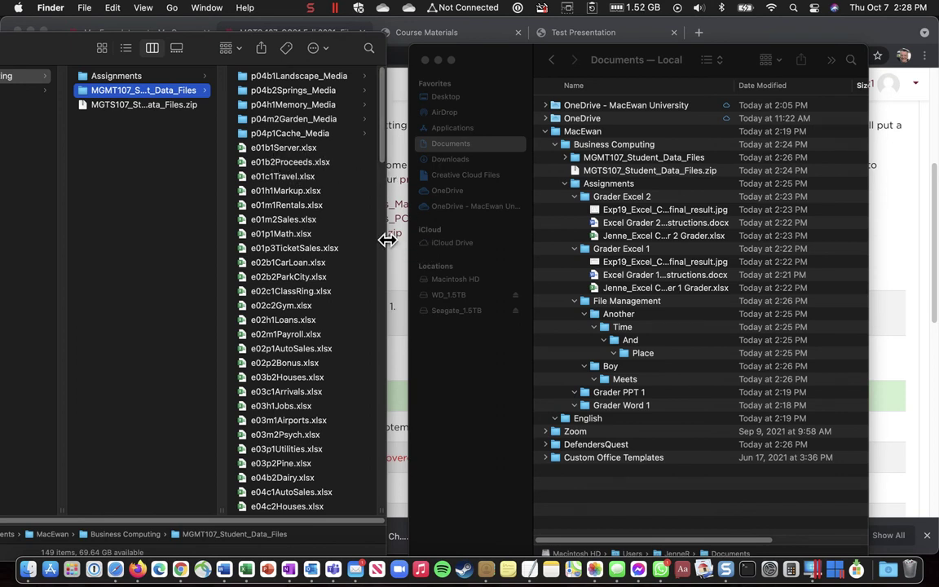
{"action": "left_click_drag", "start_coordinate": [385, 240], "coordinate": [407, 241]}
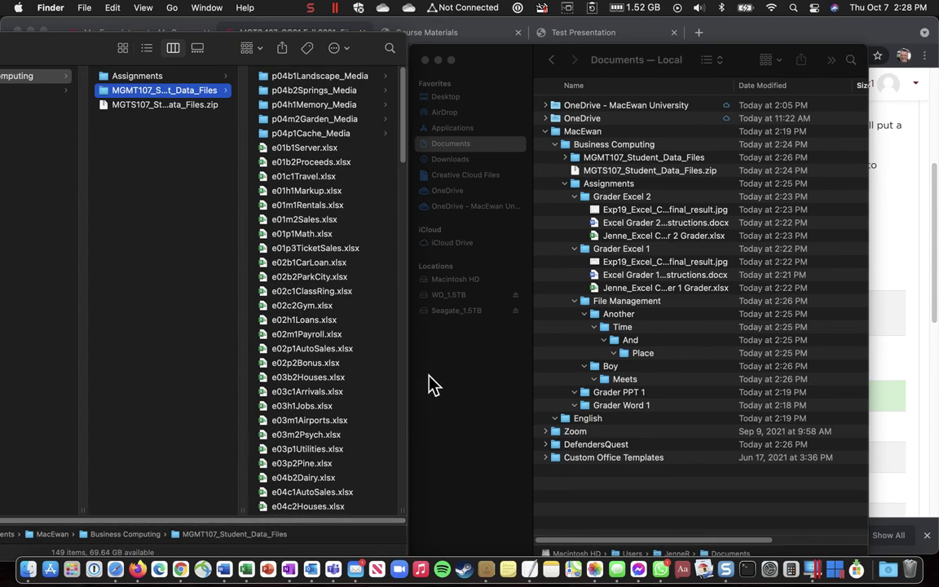
{"action": "left_click_drag", "start_coordinate": [82, 54], "coordinate": [354, 45]}
Switch MGMT107_Student_Data_Files to list view, try Size, Kind and Name sorts, ending on Size largest-first.
{"action": "left_click", "coordinate": [145, 8]}
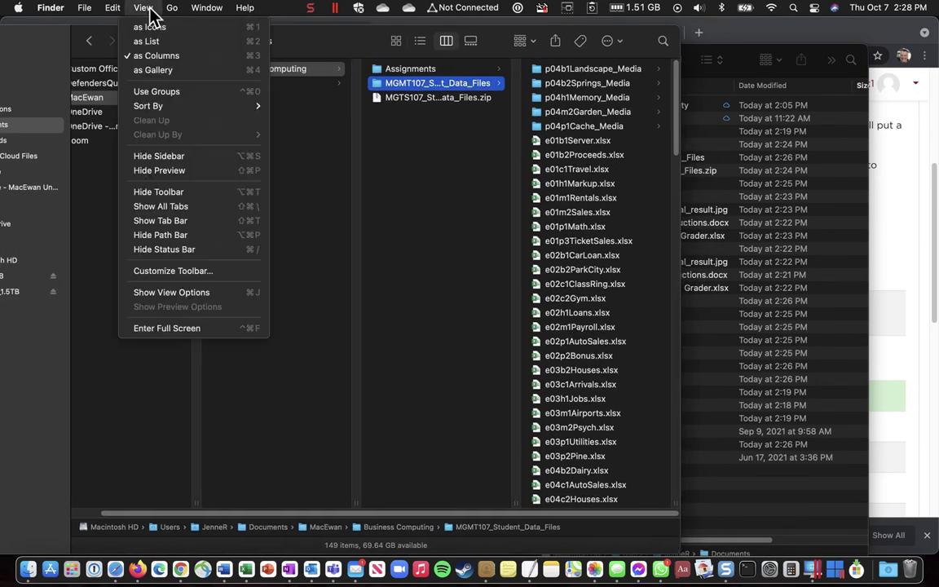
{"action": "left_click", "coordinate": [149, 42]}
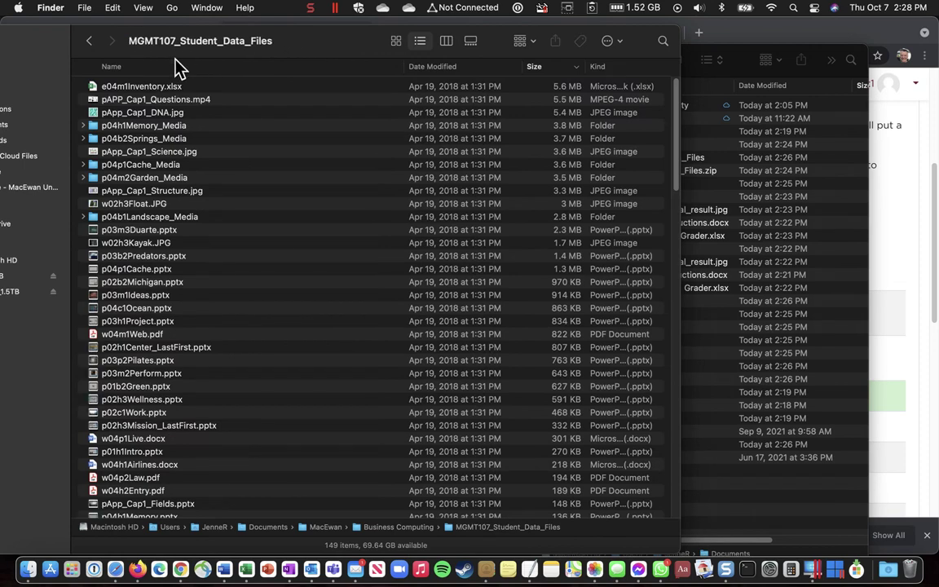
{"action": "left_click", "coordinate": [535, 69]}
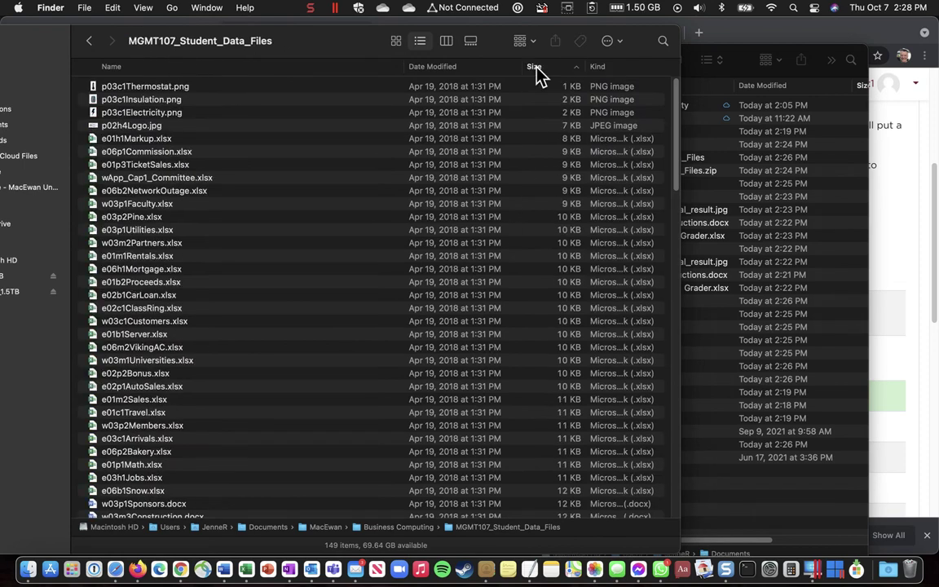
{"action": "left_click", "coordinate": [535, 69]}
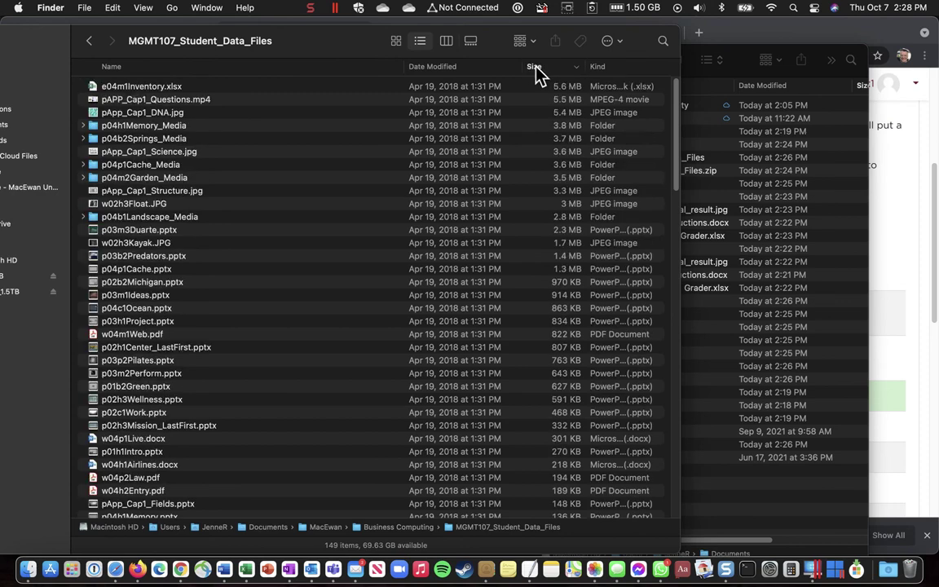
{"action": "left_click", "coordinate": [535, 69]}
{"action": "left_click", "coordinate": [535, 68]}
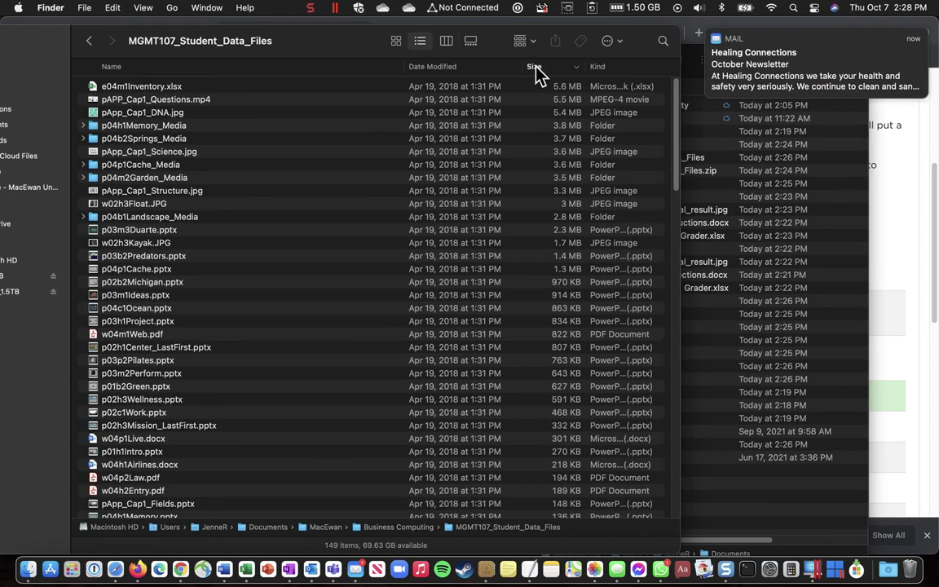
{"action": "left_click", "coordinate": [599, 68]}
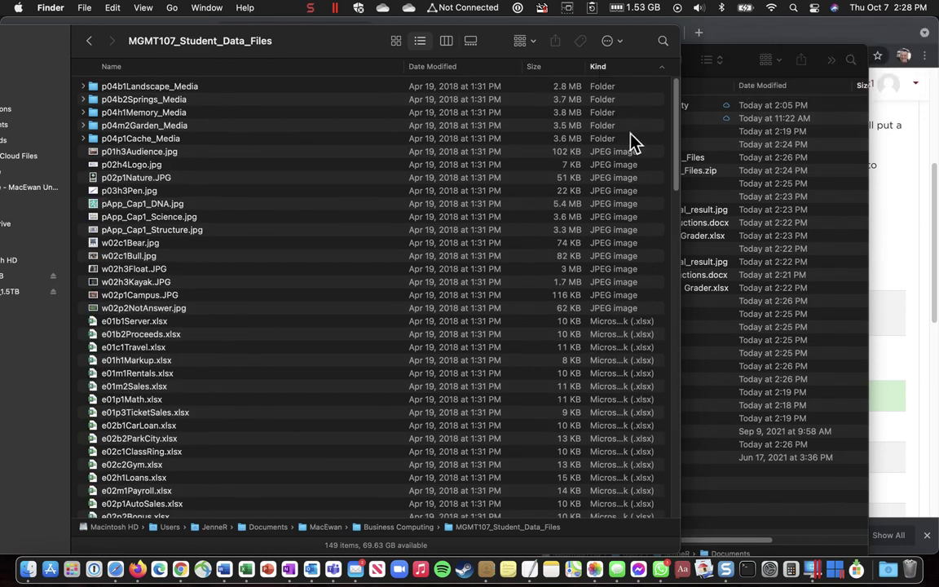
{"action": "left_click", "coordinate": [145, 67]}
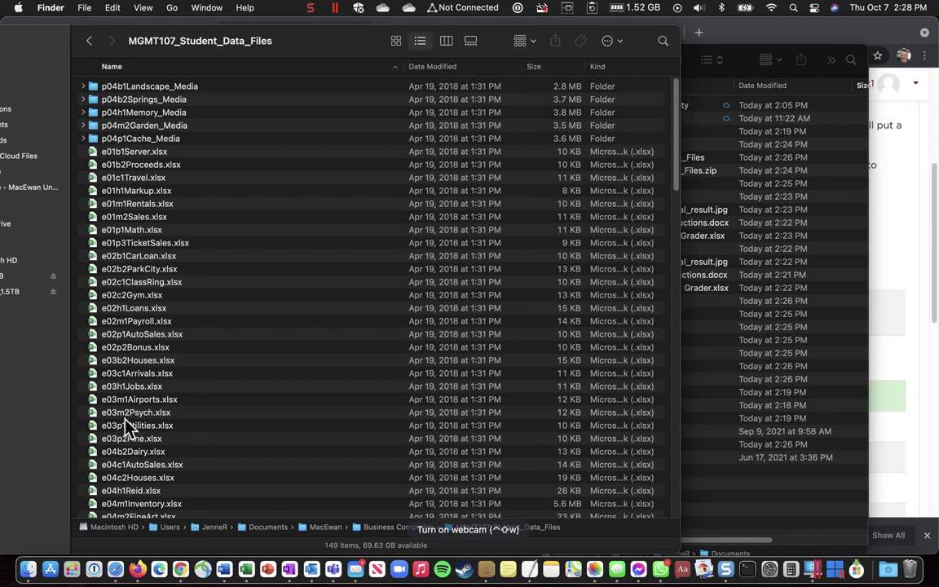
{"action": "left_click", "coordinate": [547, 67]}
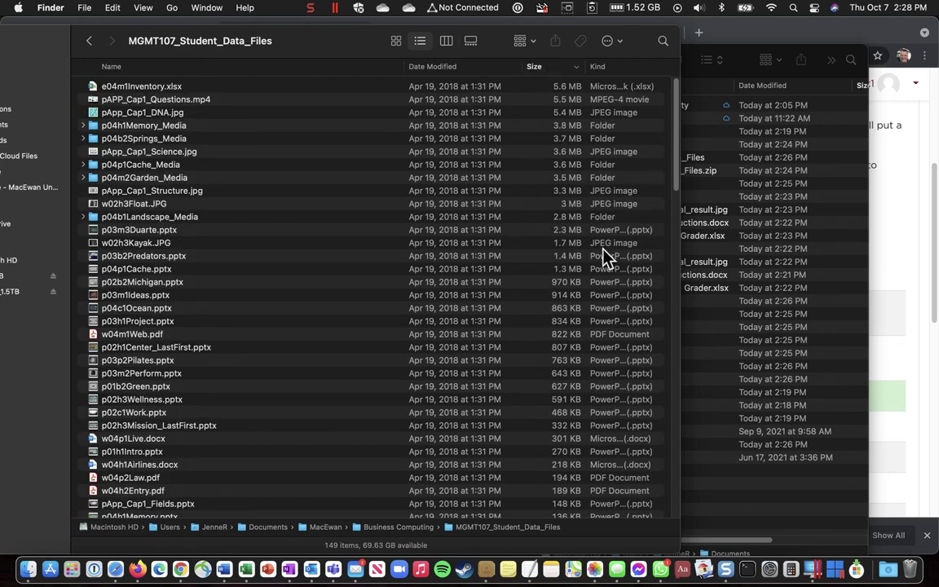
Scroll to the bottom of the list to reveal the smallest file, p03c1Thermostat.png at 1 KB.
{"action": "left_click_drag", "start_coordinate": [676, 137], "coordinate": [669, 563]}
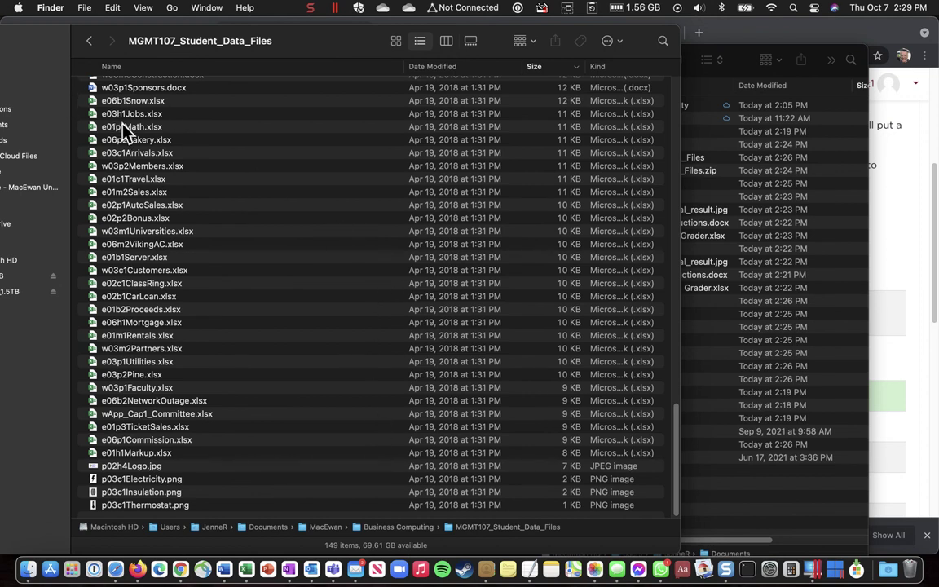
Select the spreadsheet files from e06b1Snow.xlsx down through e02b1CarLoan.xlsx.
{"action": "left_click", "coordinate": [127, 102]}
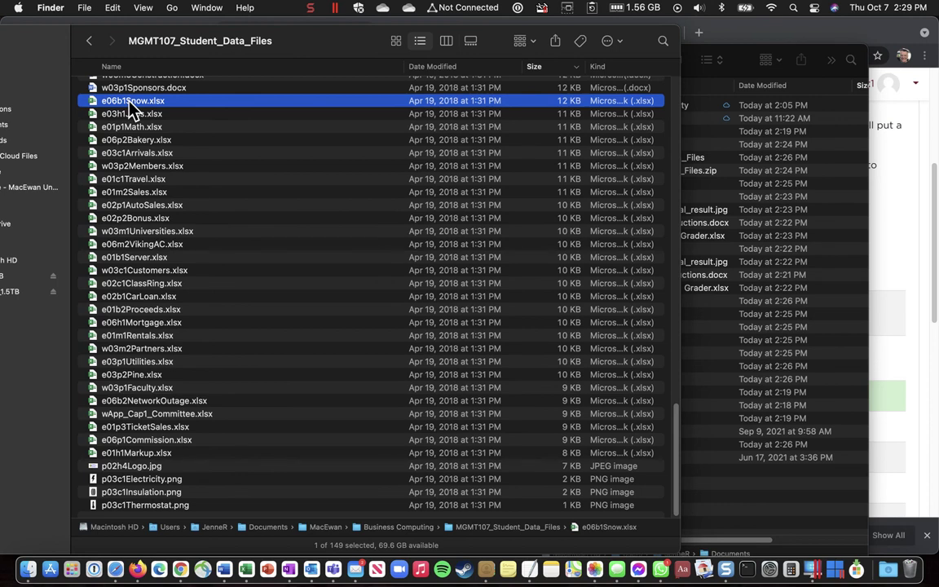
{"action": "key", "text": "shift+Down"}
{"action": "key", "text": "shift+Down"}
{"action": "key", "text": "shift+Down"}
{"action": "key", "text": "shift+Down"}
{"action": "key", "text": "shift+Down"}
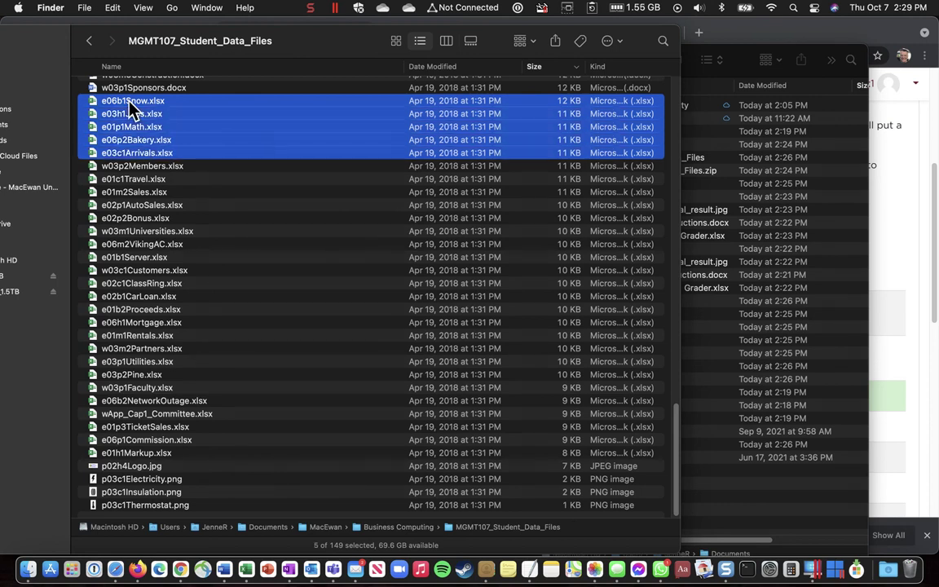
{"action": "key", "text": "shift+Down"}
{"action": "key", "text": "shift+Down"}
{"action": "key", "text": "shift+Down"}
{"action": "key", "text": "shift+Down"}
{"action": "key", "text": "shift+Down"}
{"action": "key", "text": "shift+Down"}
{"action": "key", "text": "shift+Down"}
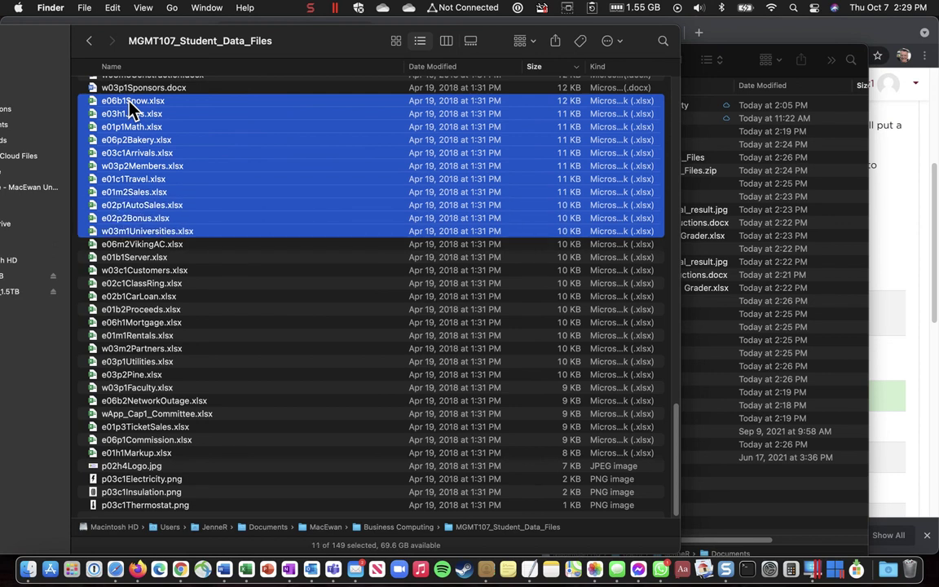
{"action": "key", "text": "shift+Down"}
{"action": "key", "text": "shift+Down"}
{"action": "key", "text": "shift+Down"}
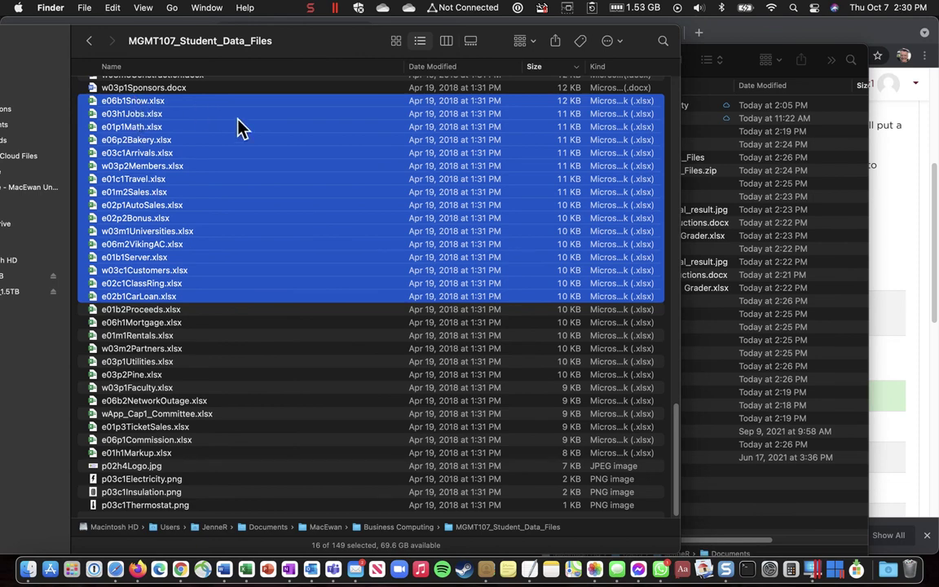
Narrow the window to reveal the folder tree, then copy the 16 selected files.
{"action": "left_click_drag", "start_coordinate": [682, 530], "coordinate": [446, 509]}
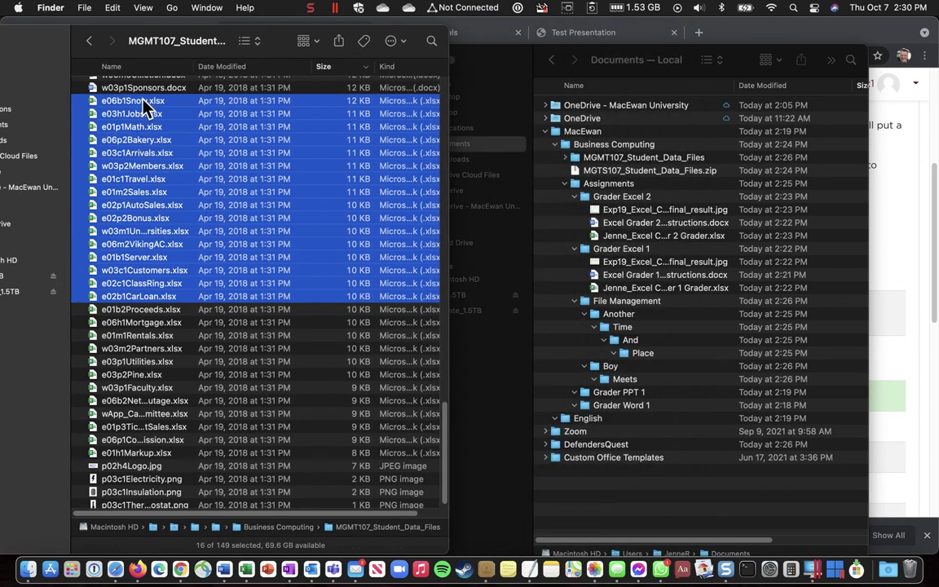
{"action": "left_click_drag", "start_coordinate": [134, 105], "coordinate": [150, 121]}
{"action": "right_click", "coordinate": [121, 109]}
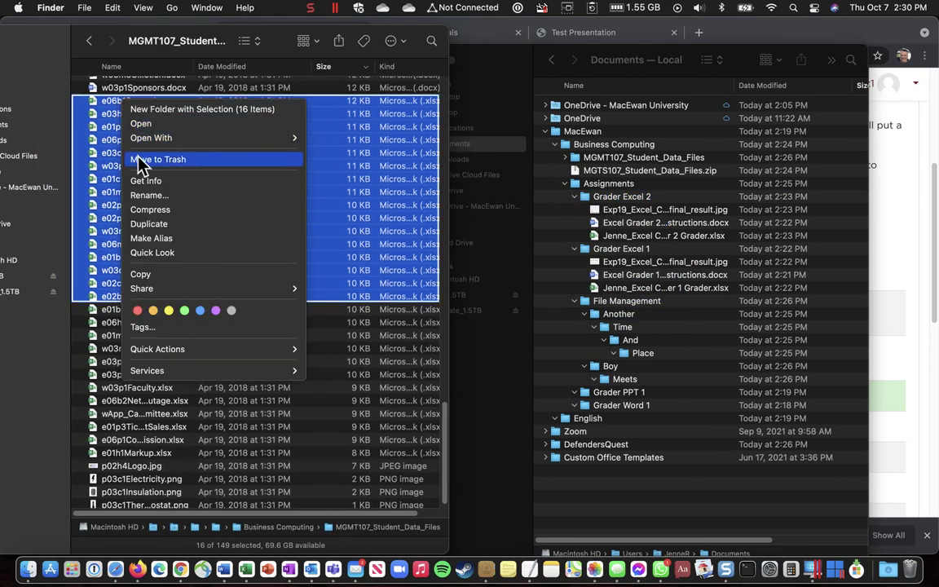
{"action": "left_click", "coordinate": [140, 273]}
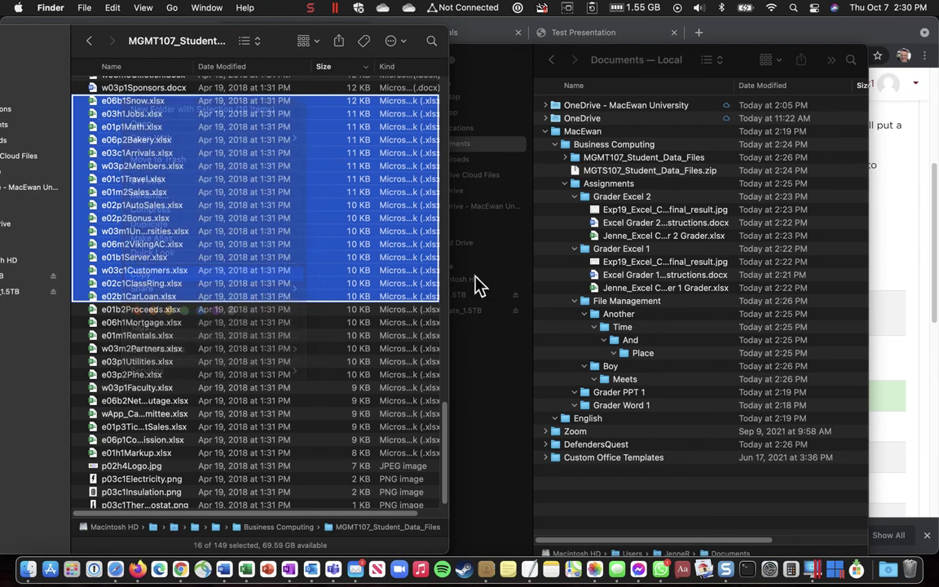